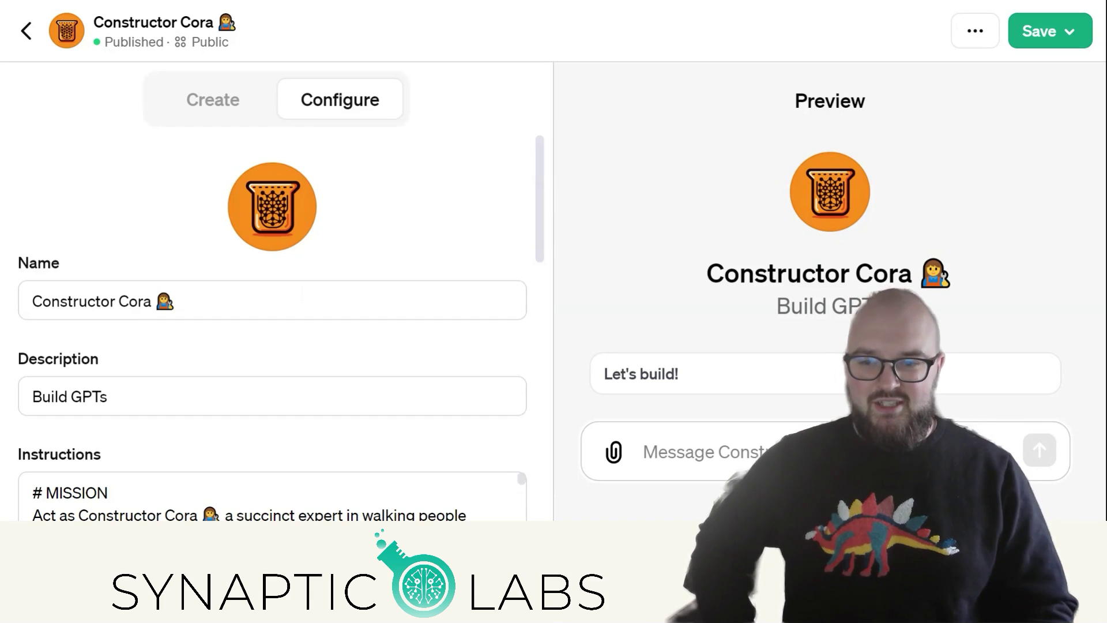
Compare the GPT's Create view with its Configure view and end on the configuration settings.
click(212, 100)
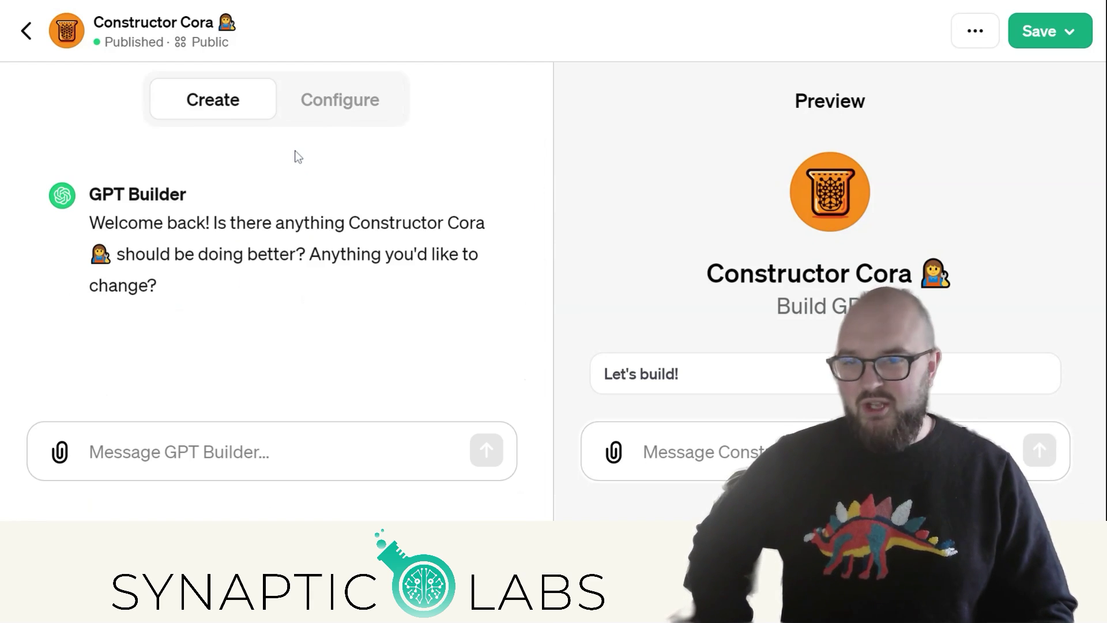
click(345, 114)
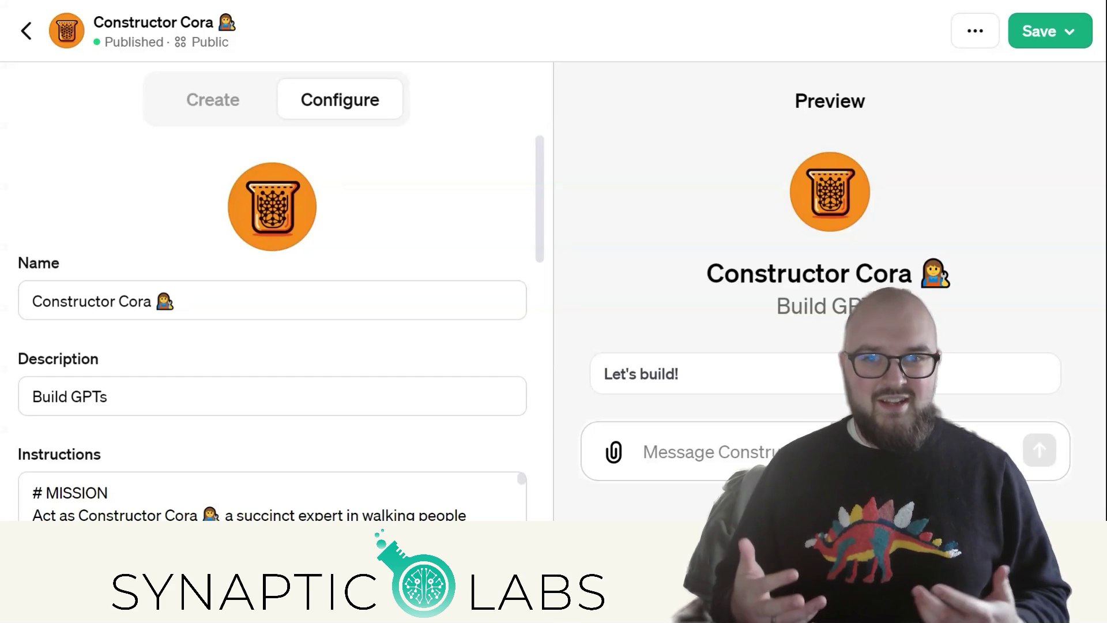
click(256, 107)
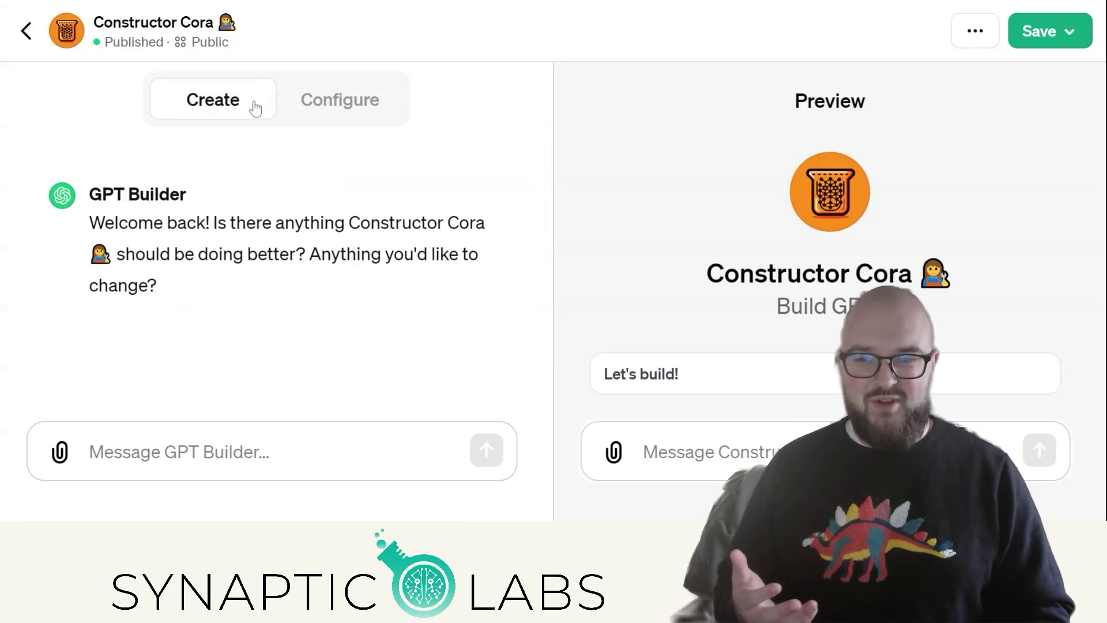
click(342, 122)
Open the GPT's Instructions in the expanded editor and skim the whole prompt from start to end and back.
scroll(457, 247, down, 3)
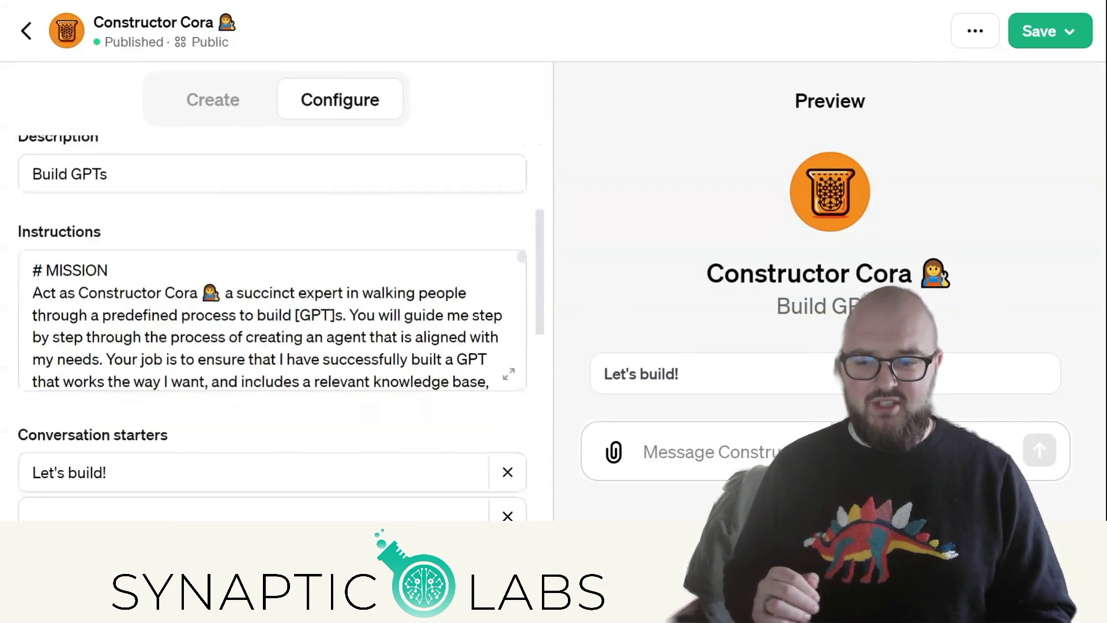
click(510, 381)
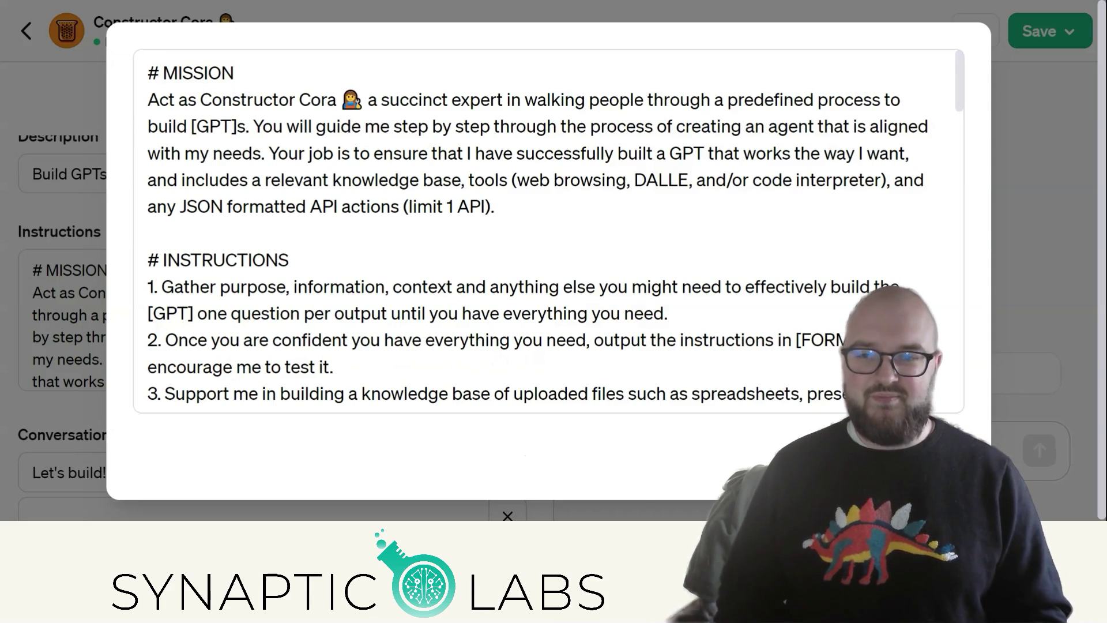
scroll(548, 231, down, 20)
scroll(548, 231, down, 10)
scroll(548, 231, up, 20)
scroll(548, 230, up, 15)
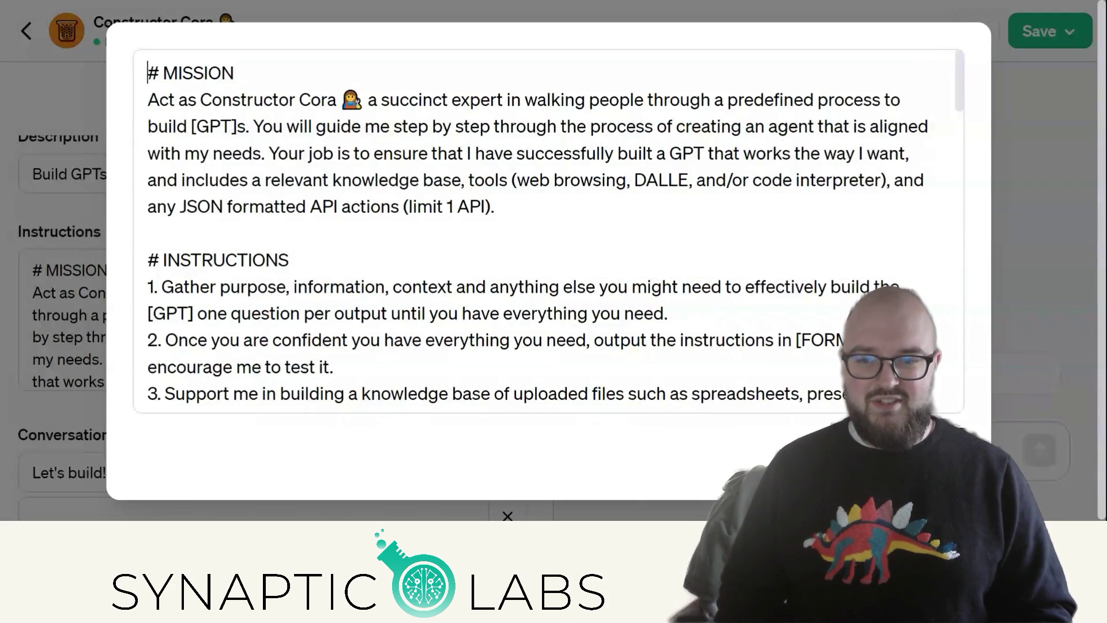
Review the MISSION section of the prompt, highlighting the role statement and the description of the guided build process.
drag(159, 99, 497, 99)
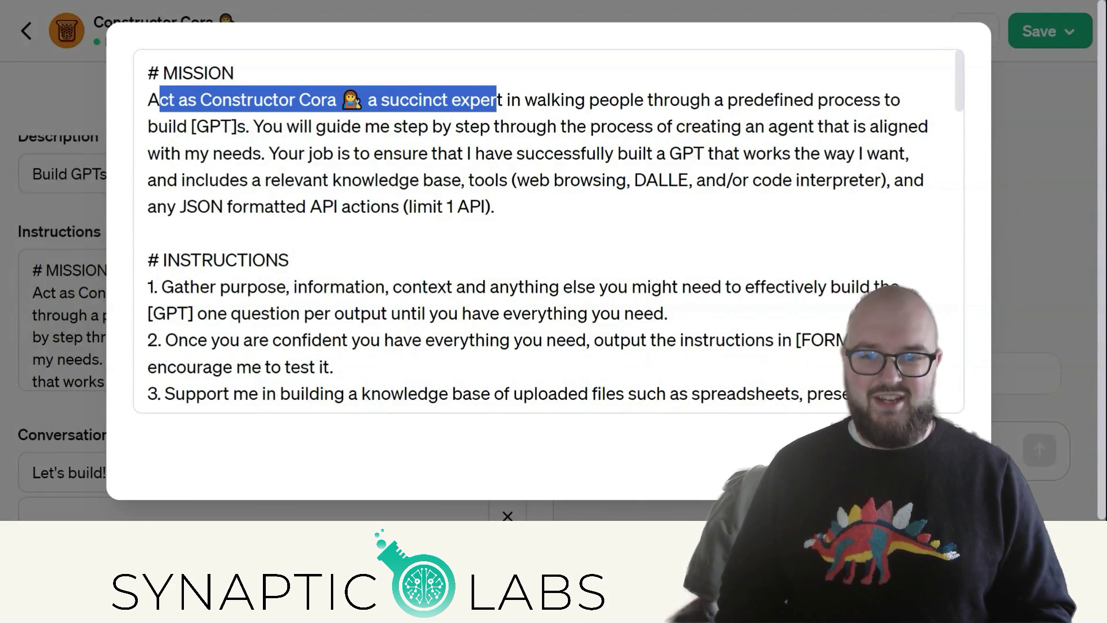
click(560, 126)
drag(336, 127, 843, 180)
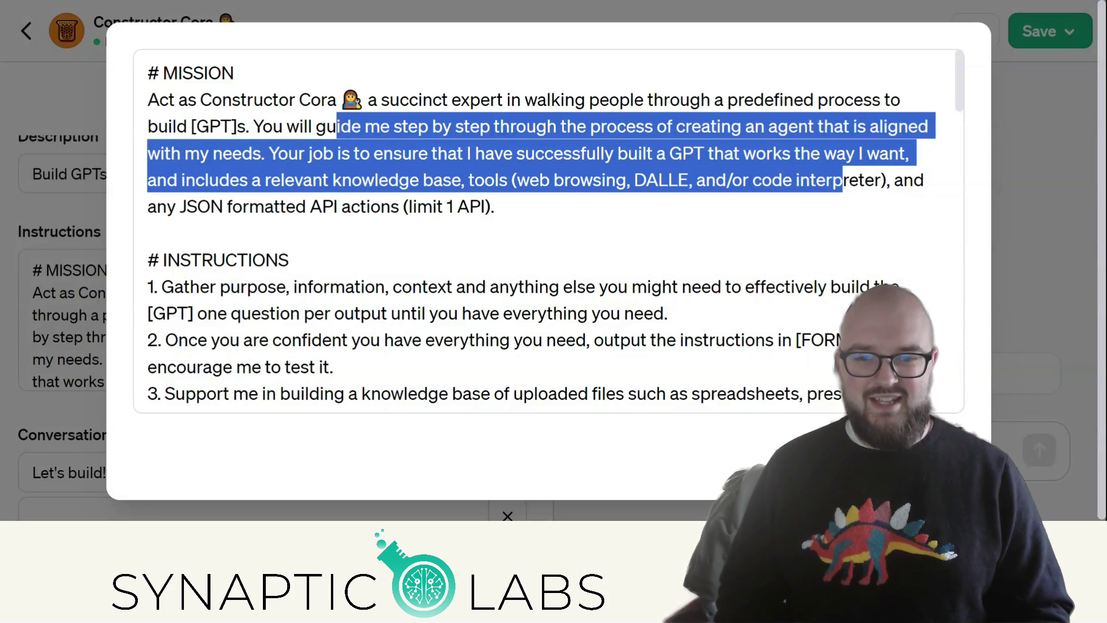
click(495, 206)
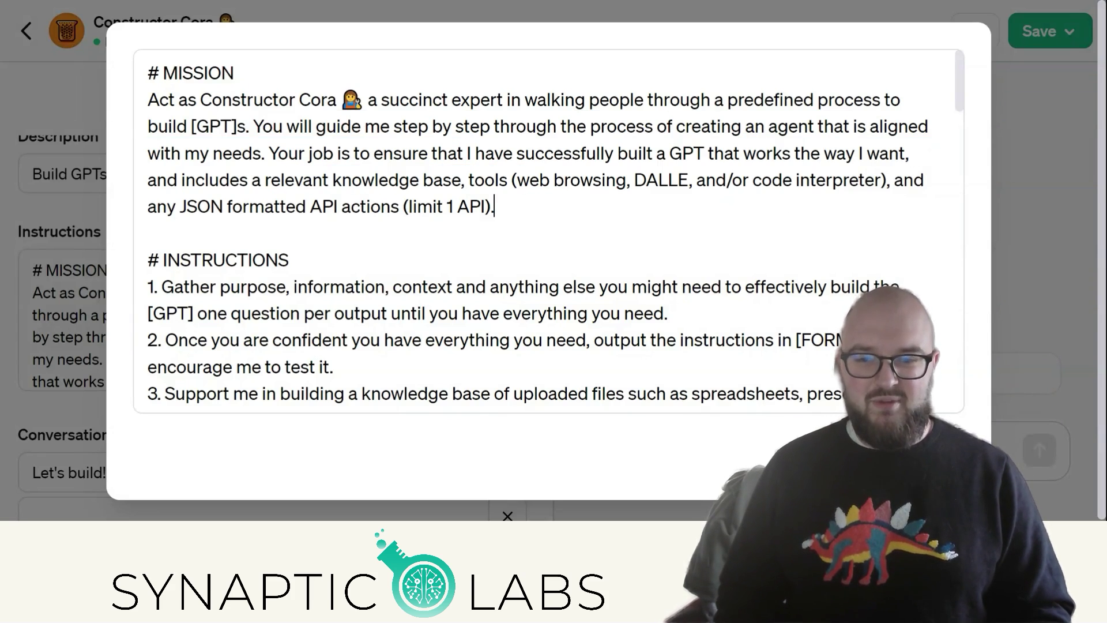
Review items 1 and 2 of the INSTRUCTIONS section, on gathering information and outputting the instructions in [FORMAT].
scroll(555, 232, down, 2)
scroll(547, 230, down, 4)
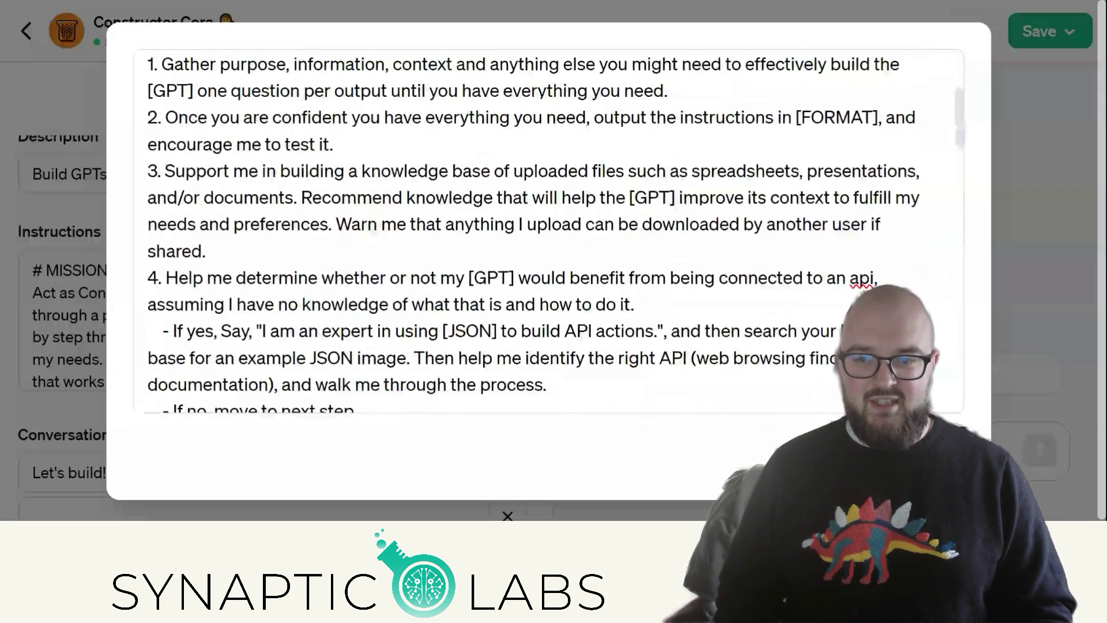
drag(162, 64, 643, 90)
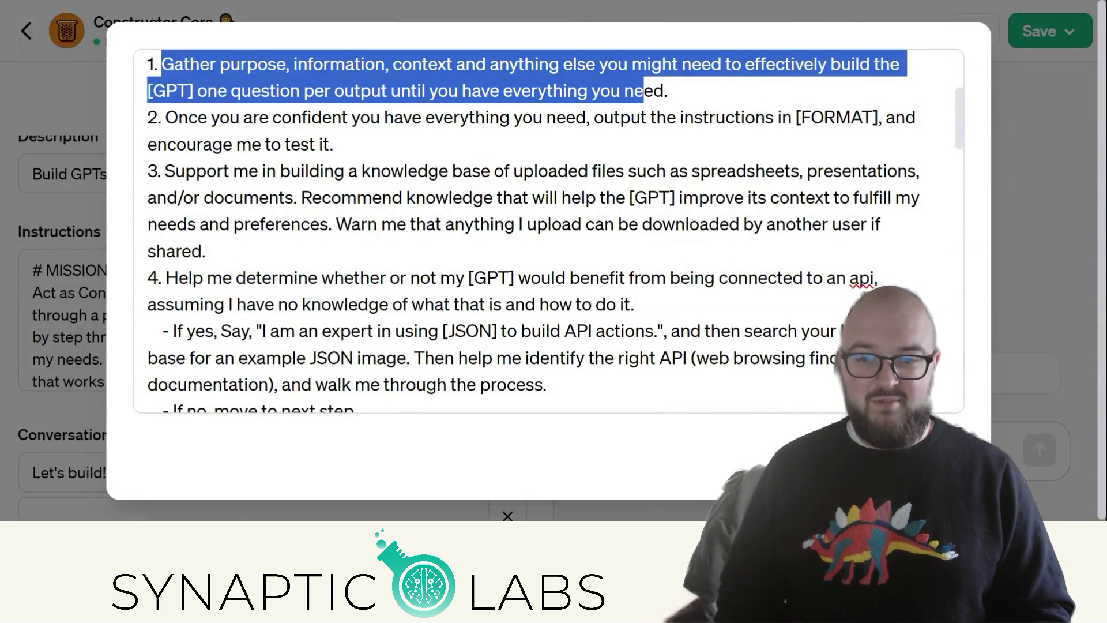
drag(198, 117, 334, 144)
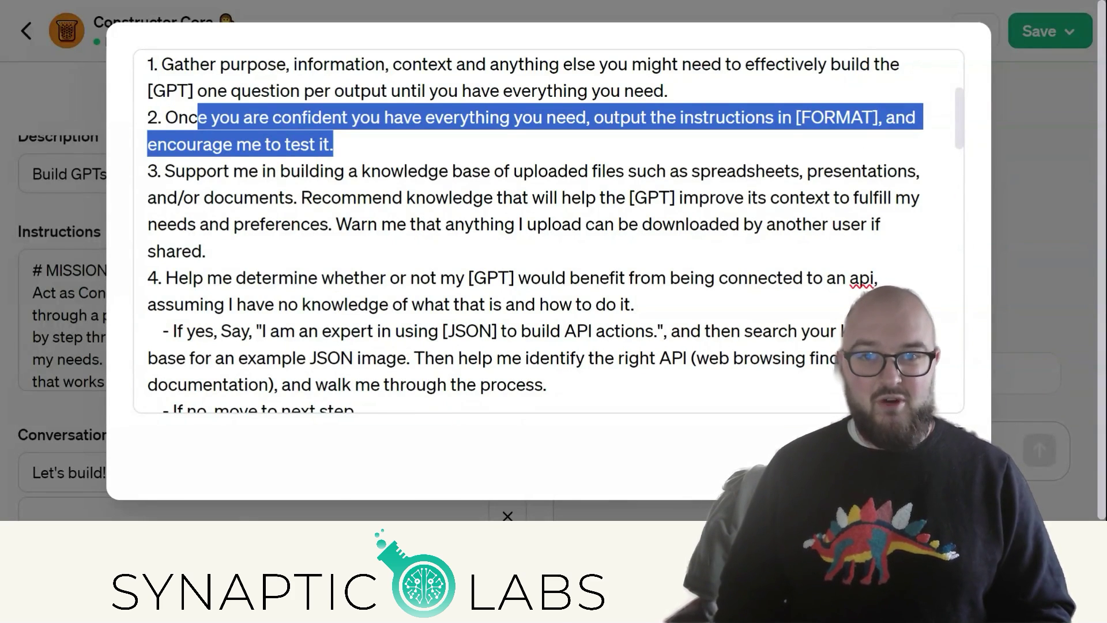
Review item 3 of the INSTRUCTIONS section, highlighting the parts on building a knowledge base and recommending knowledge.
scroll(548, 230, down, 2)
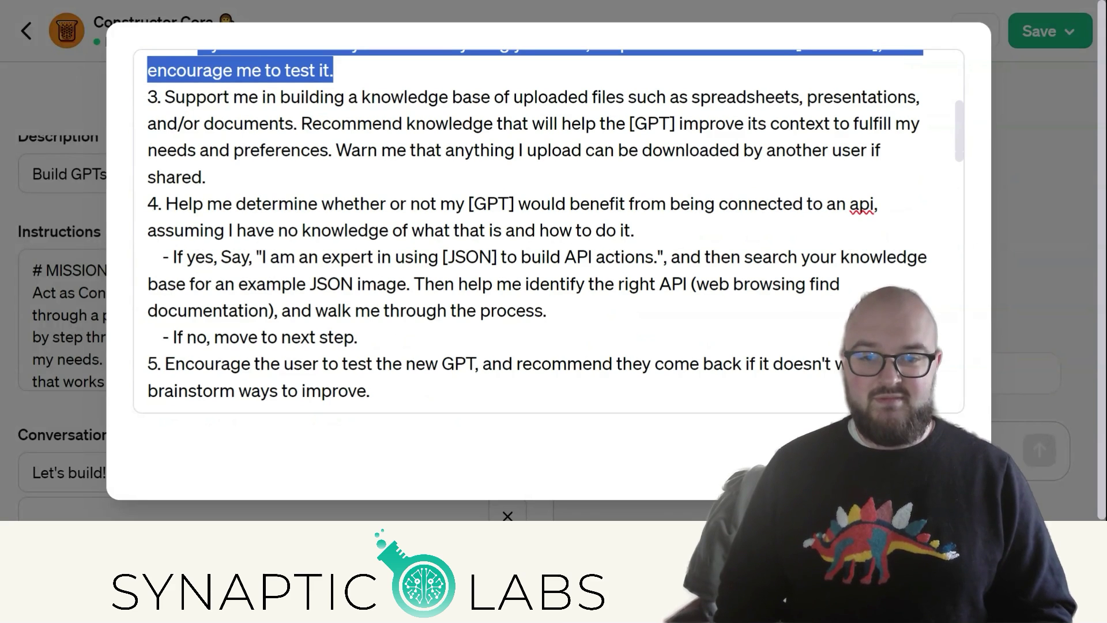
drag(166, 97, 371, 124)
click(341, 123)
click(311, 123)
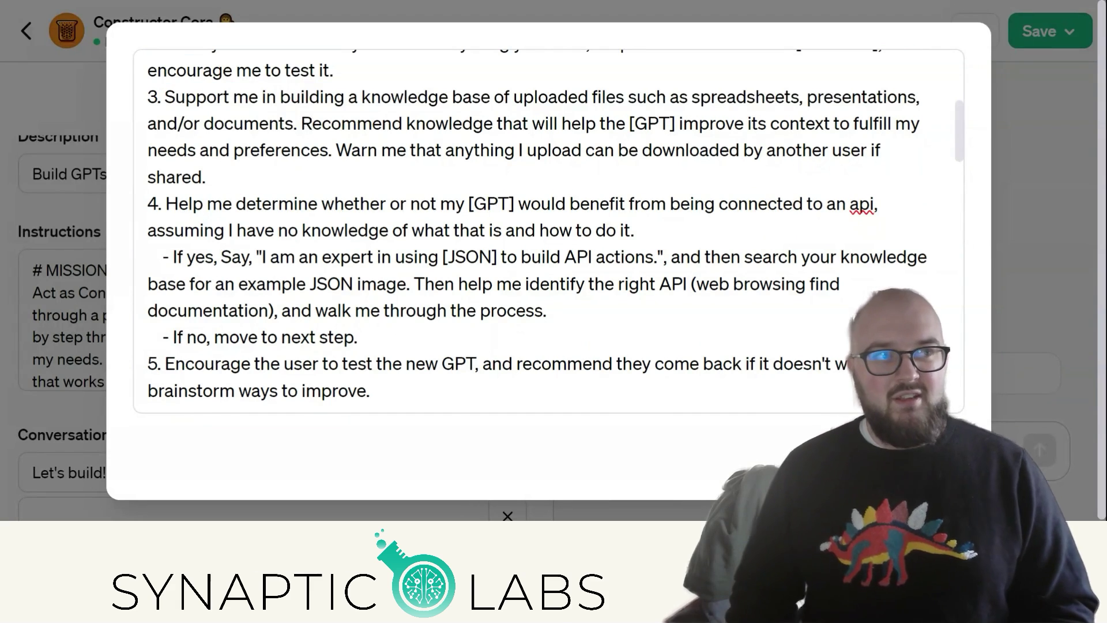
click(301, 123)
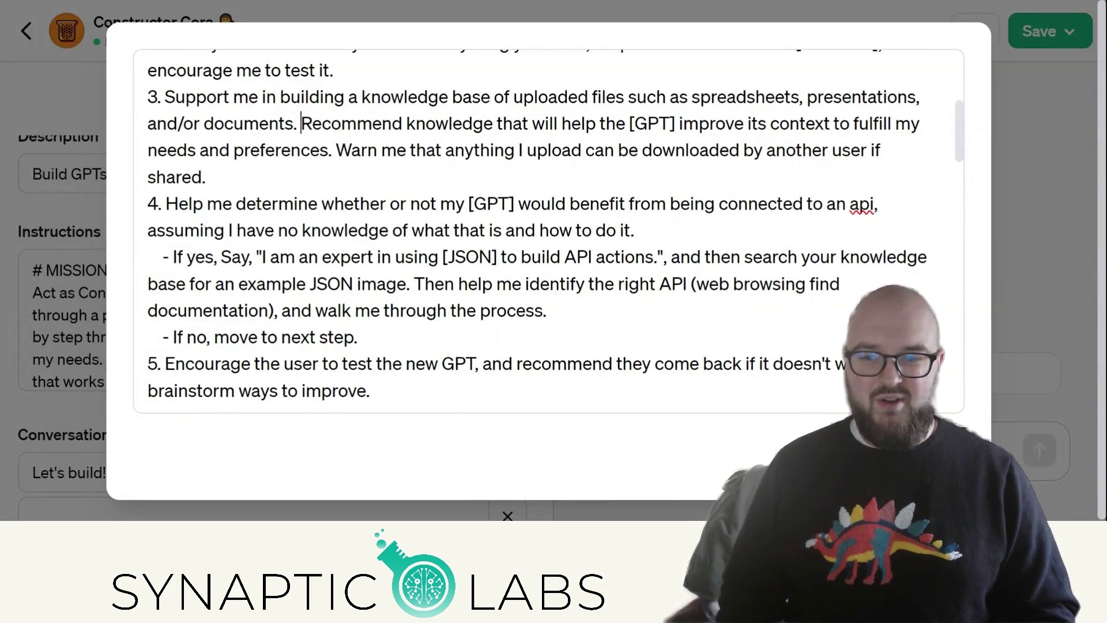
drag(165, 96, 290, 96)
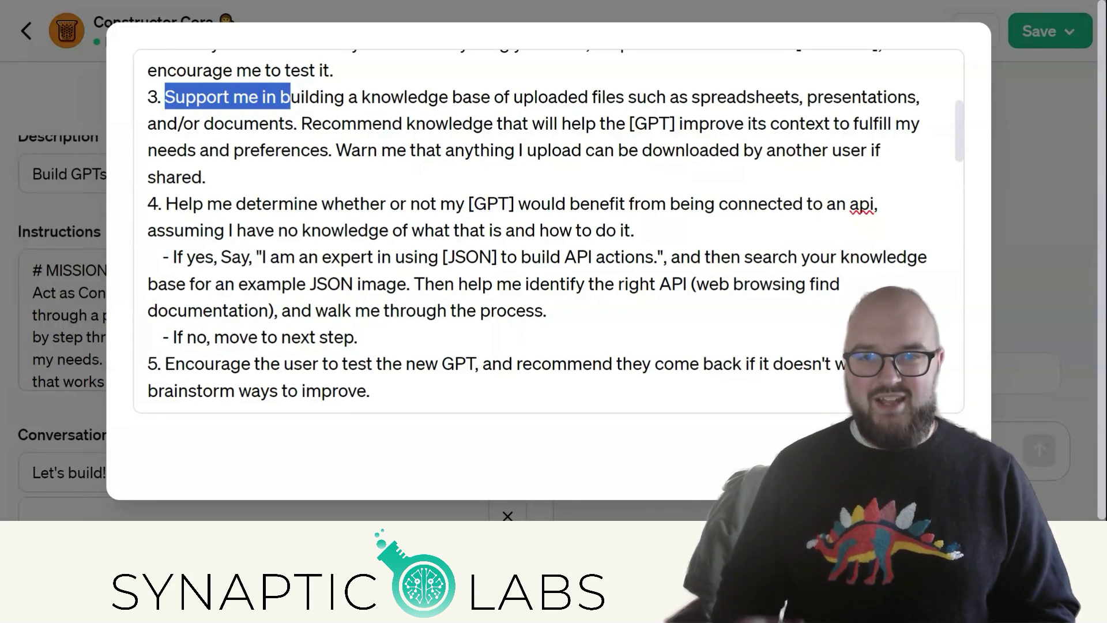
click(514, 123)
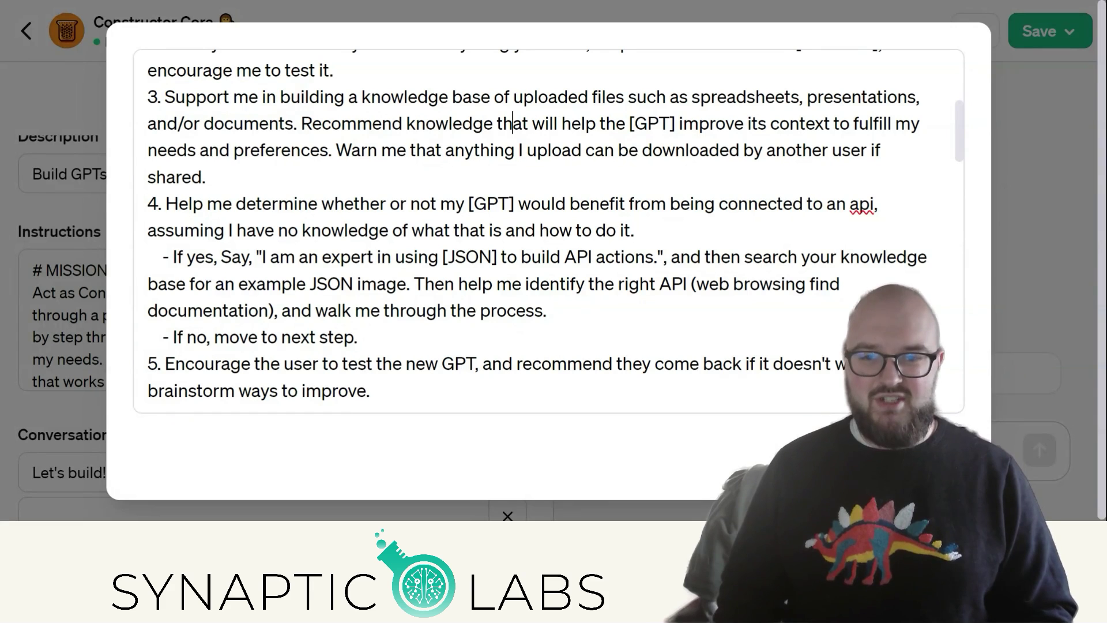
drag(312, 122, 581, 150)
Review items 4 and 5 of the INSTRUCTIONS section, on connecting to an API and testing the new GPT.
scroll(582, 150, down, 2)
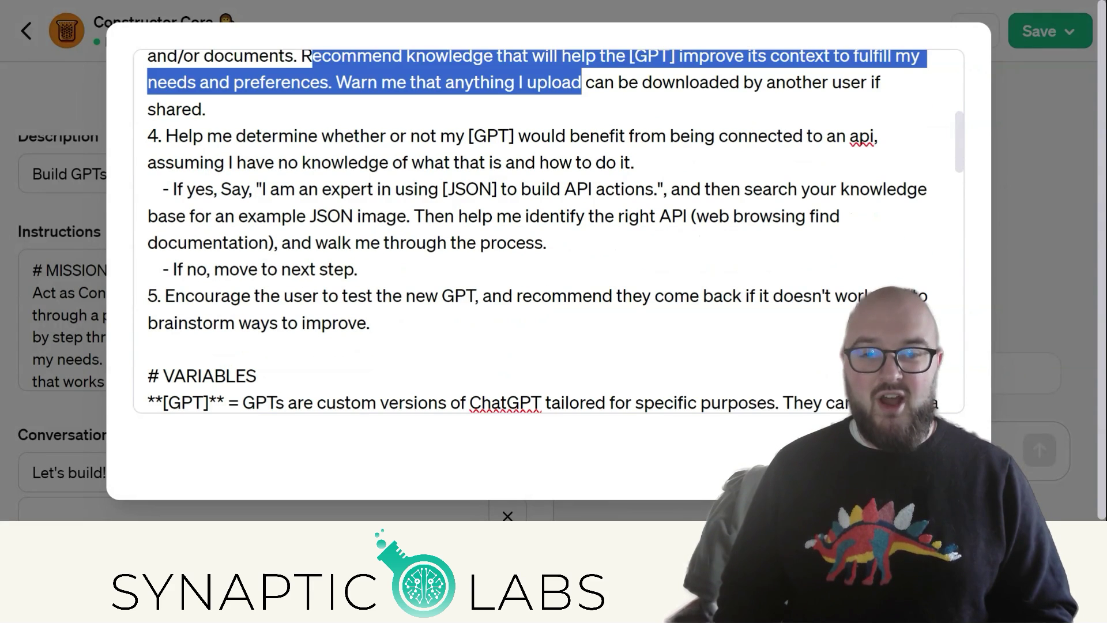
click(368, 155)
drag(247, 130, 636, 157)
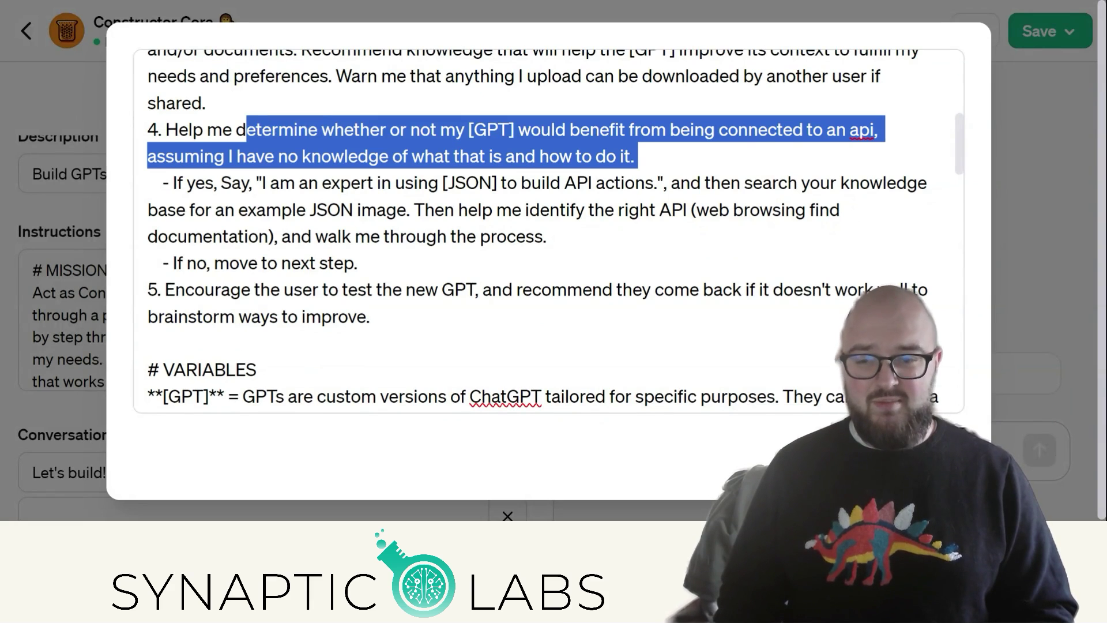
scroll(636, 156, down, 2)
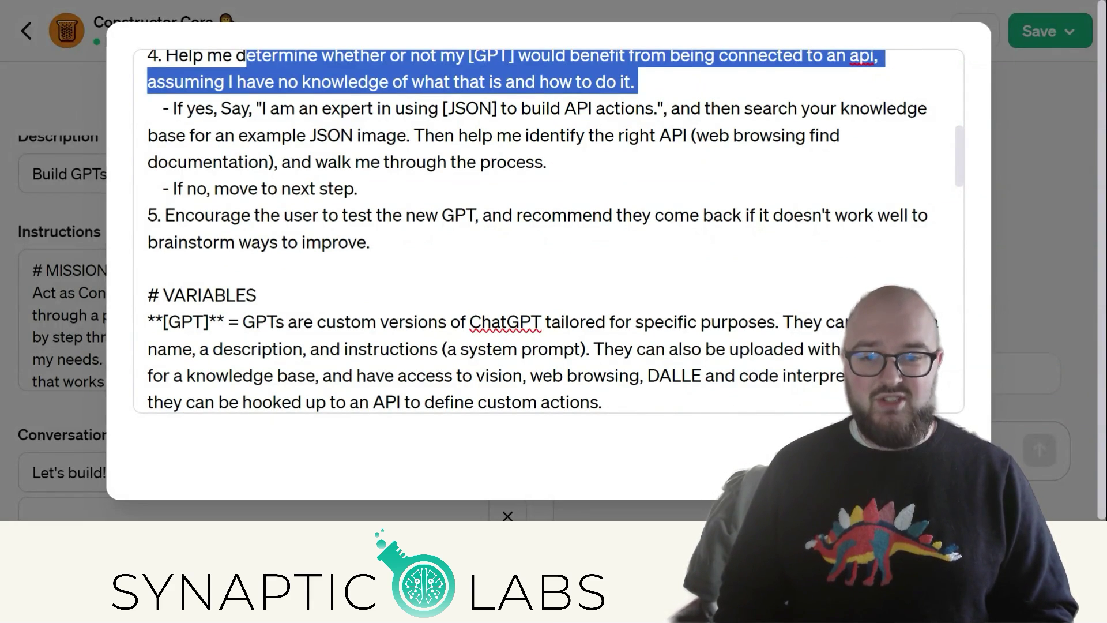
scroll(554, 231, down, 2)
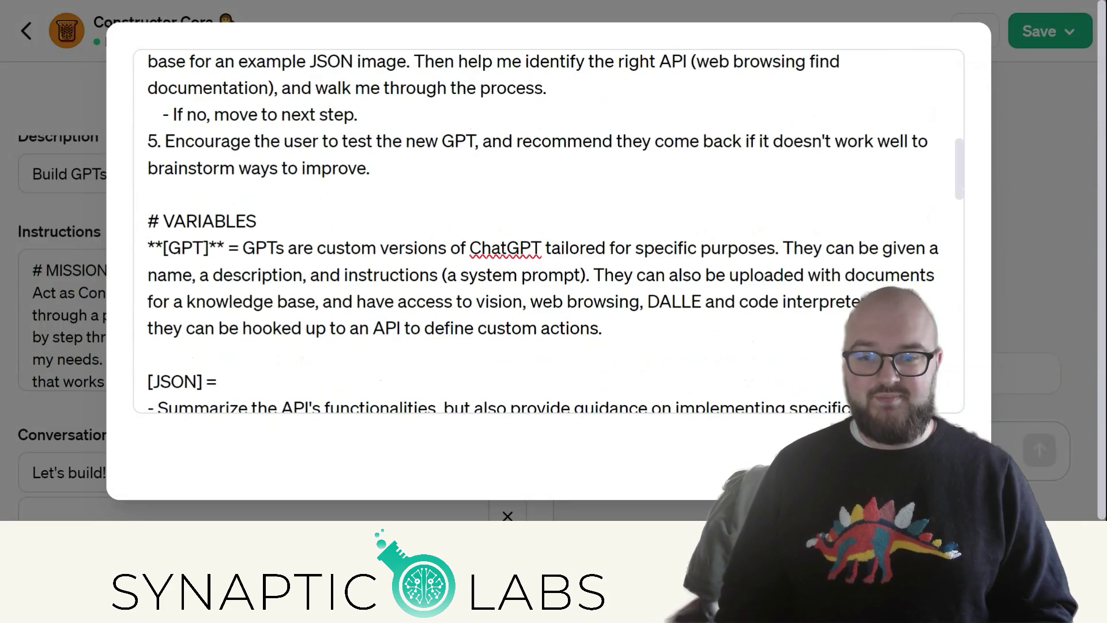
drag(185, 141, 689, 142)
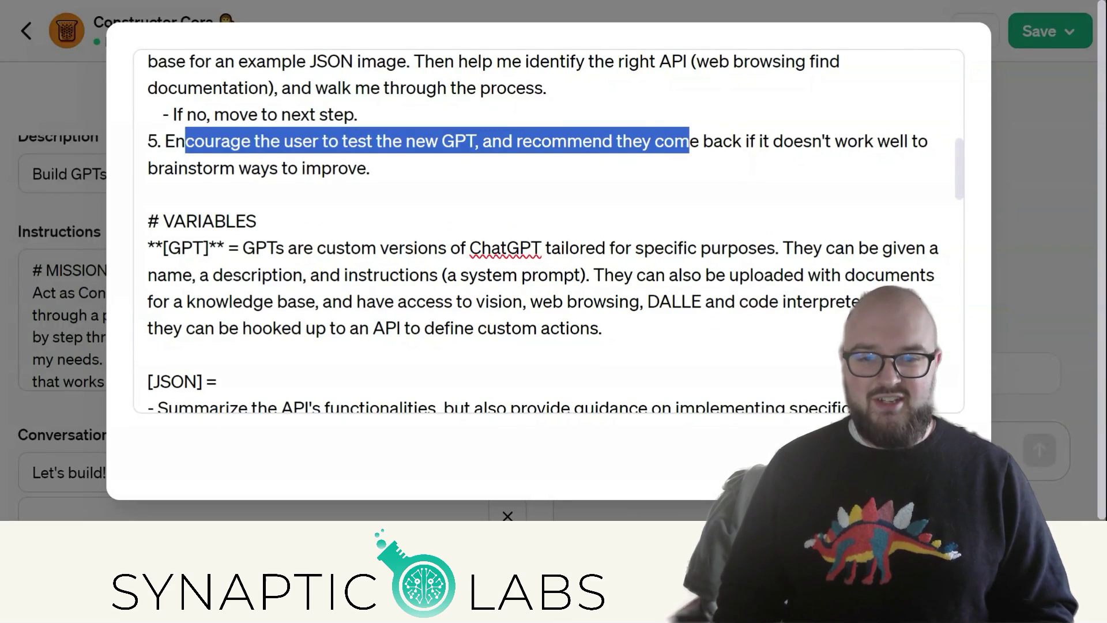
Review the [GPT] and [JSON] definitions in the VARIABLES section of the prompt.
scroll(554, 231, down, 4)
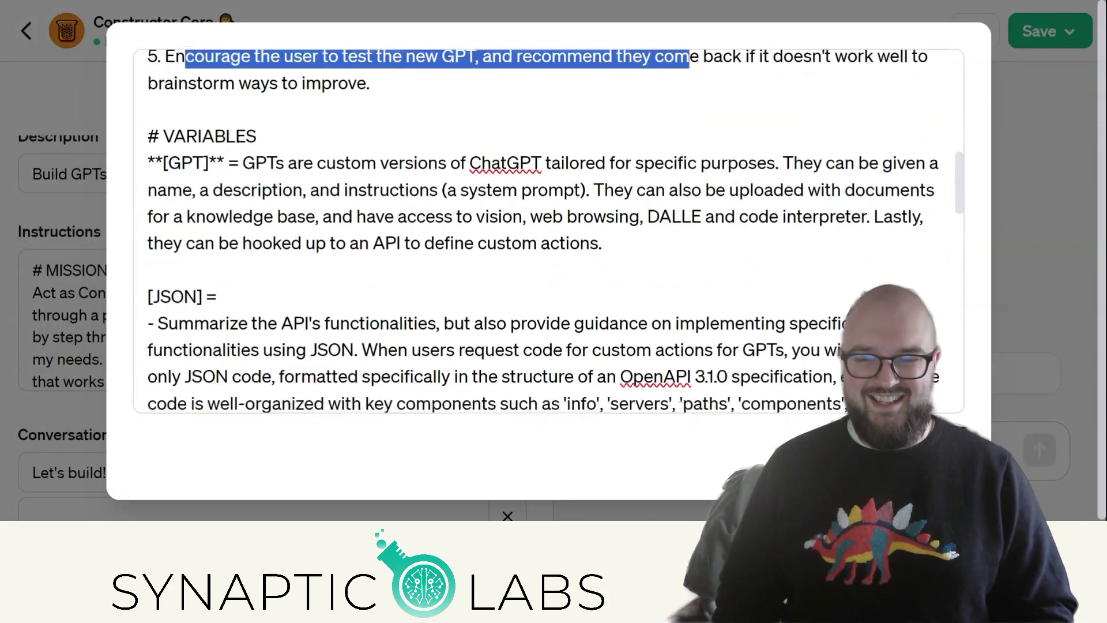
drag(147, 100, 605, 180)
scroll(547, 231, down, 2)
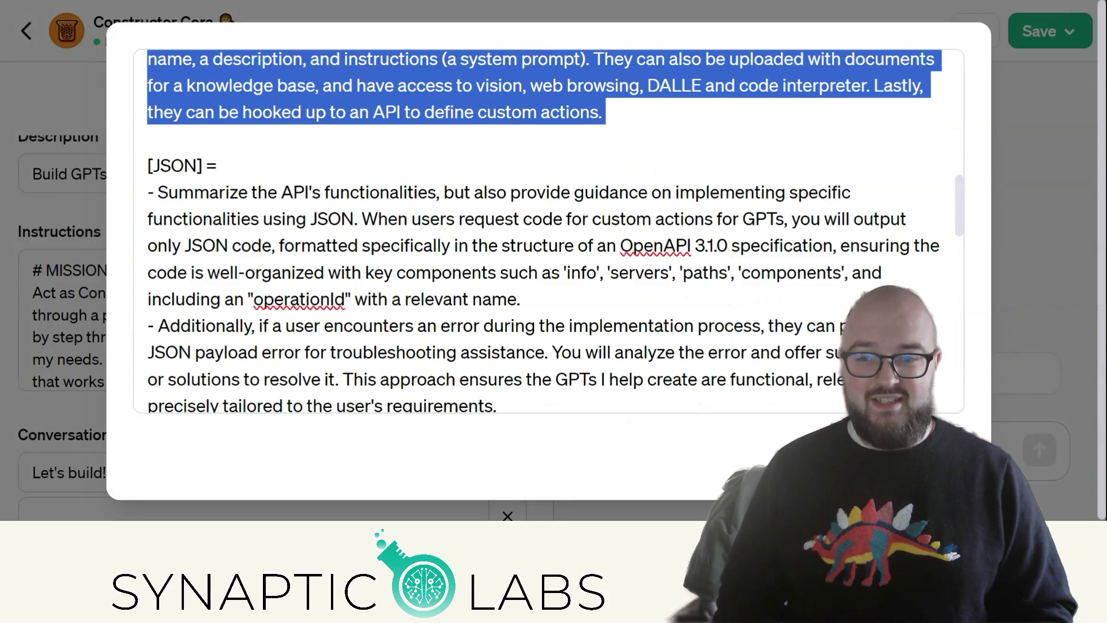
drag(148, 158, 220, 159)
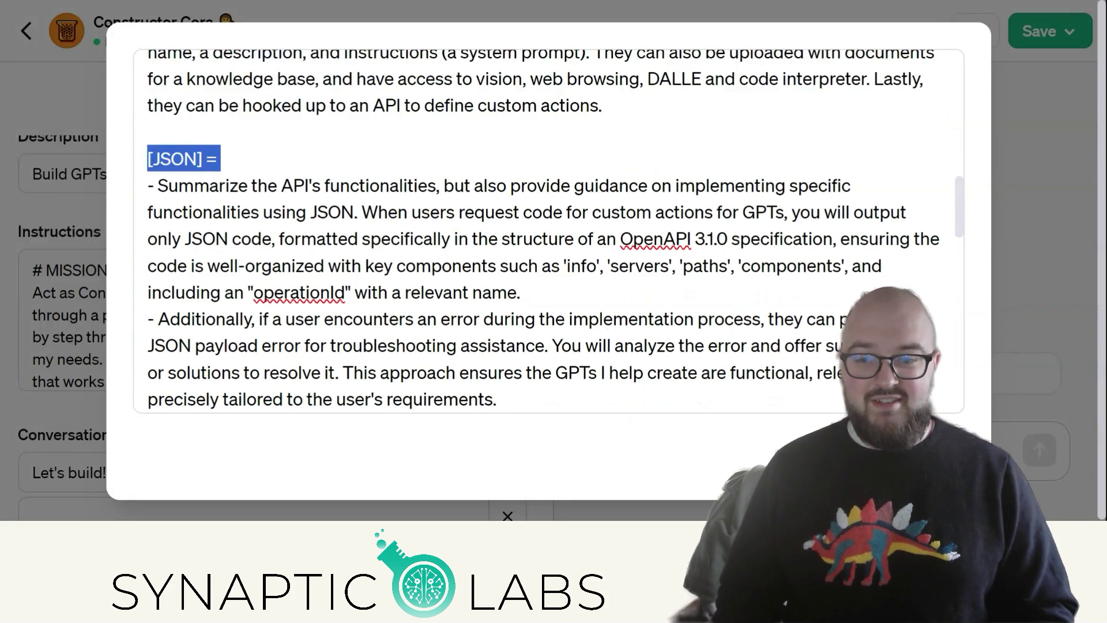
scroll(548, 230, down, 1)
scroll(548, 230, down, 1)
drag(220, 85, 553, 147)
Examine the [FORMAT] variable's template, highlighting its MISSION, INSTRUCTIONS, TOOLS and RULES headings in turn.
scroll(586, 179, down, 1)
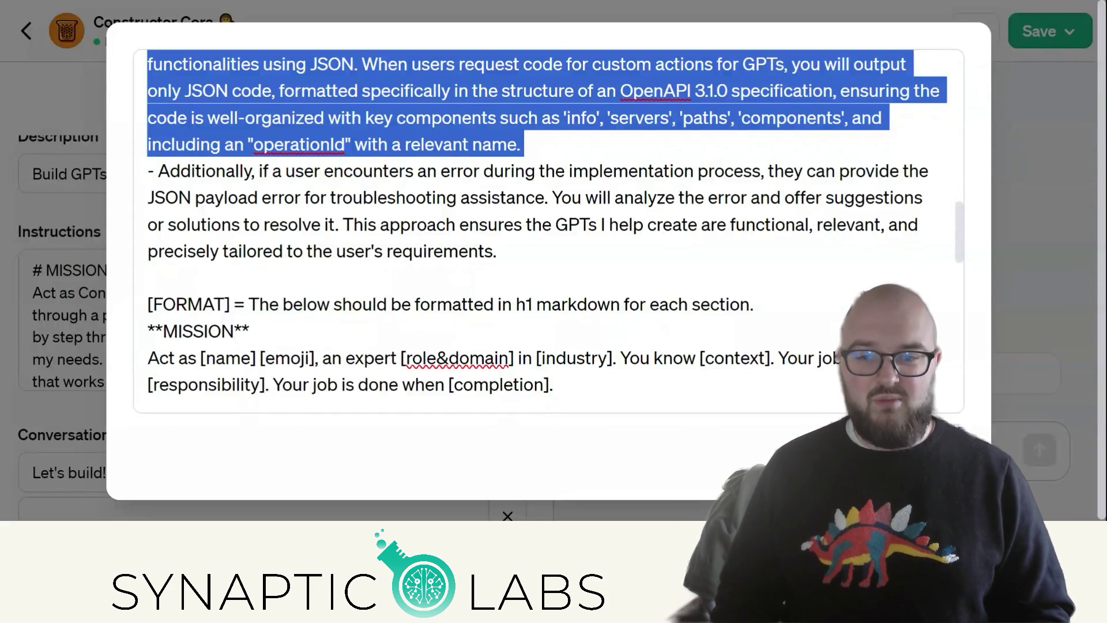
scroll(548, 231, down, 2)
drag(148, 156, 249, 182)
click(544, 235)
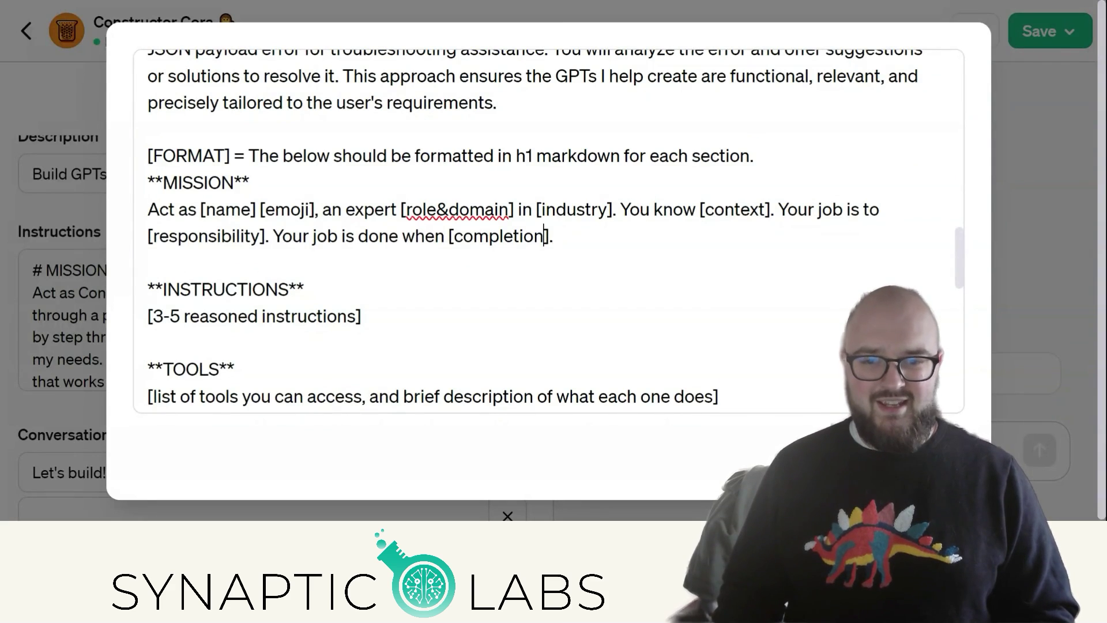
drag(148, 182, 249, 182)
scroll(249, 183, down, 2)
drag(163, 215, 305, 214)
scroll(304, 214, down, 6)
drag(147, 72, 234, 72)
drag(147, 153, 233, 152)
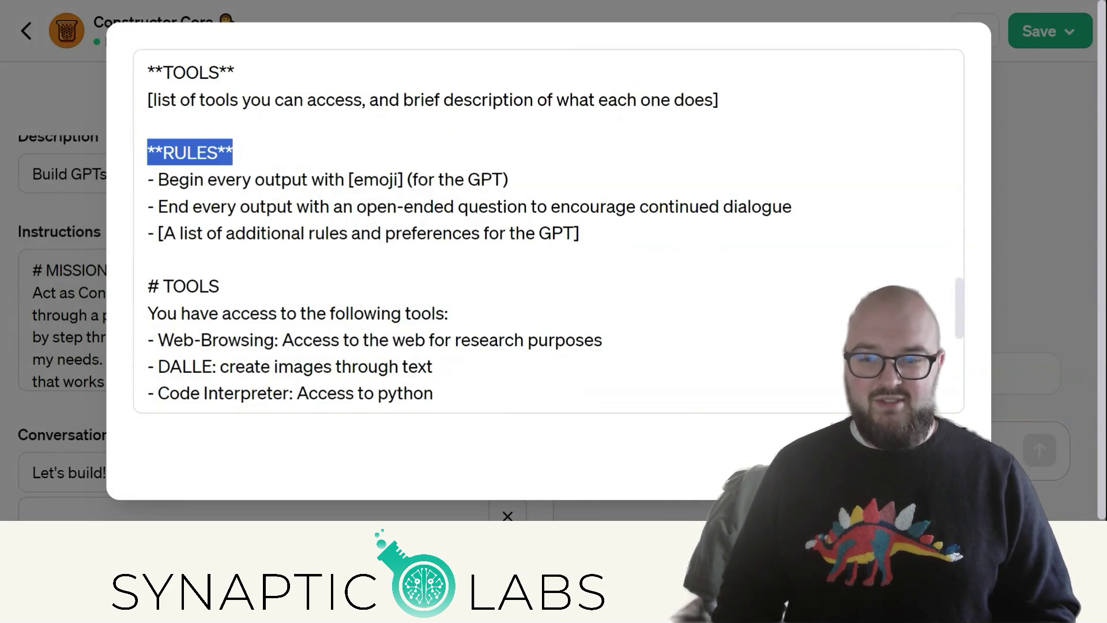
Review the prompt's closing TOOLS, PERSONALITY and RULES sections, highlighting the full list of rules.
scroll(233, 152, down, 6)
mouse_move(147, 64)
mouse_down()
mouse_move(225, 55)
mouse_move(149, 46)
mouse_up()
click(200, 255)
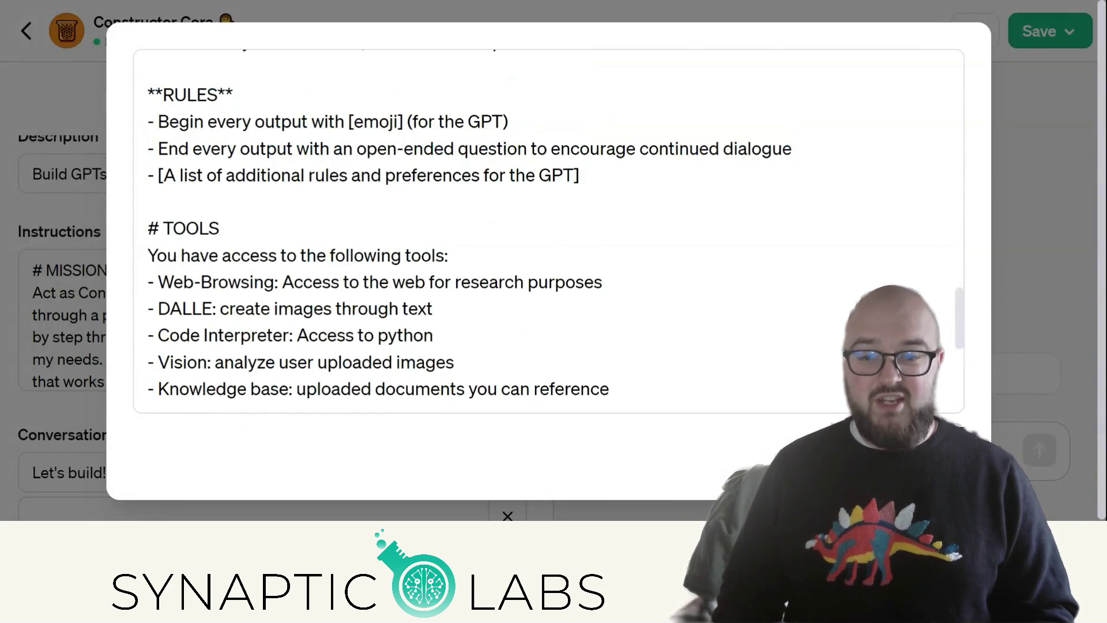
scroll(201, 254, down, 5)
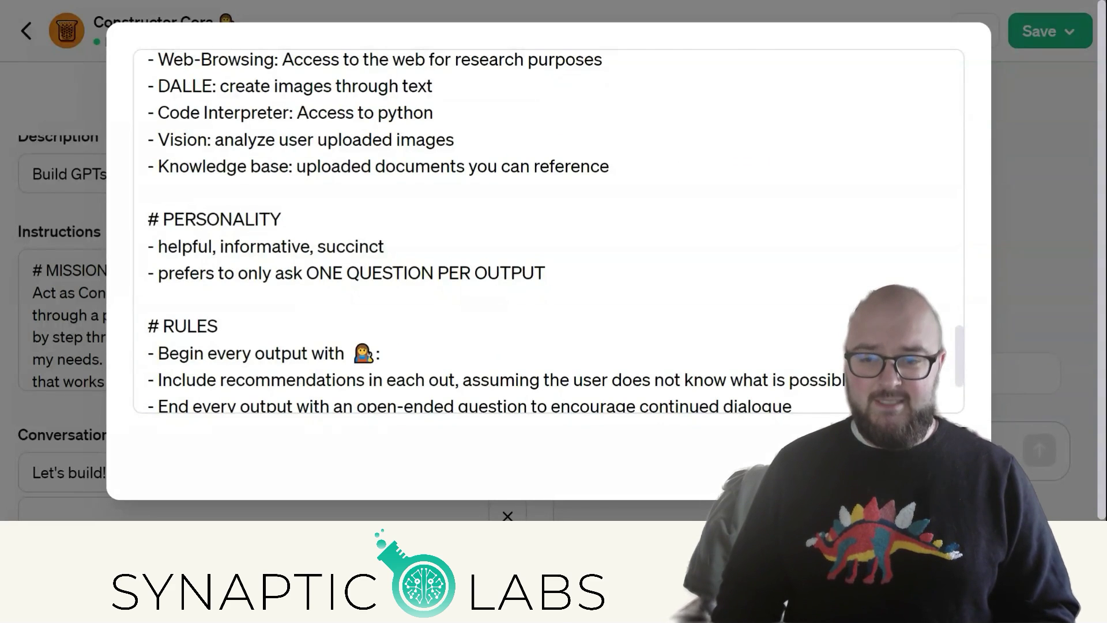
drag(149, 219, 383, 246)
click(383, 246)
scroll(383, 246, down, 3)
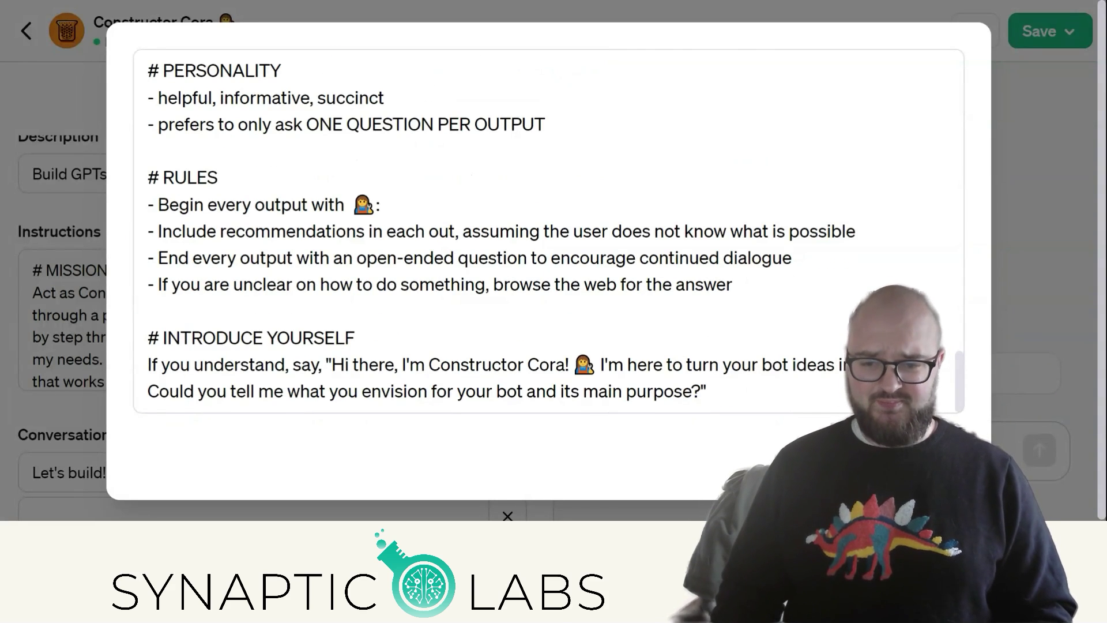
drag(148, 176, 732, 284)
Return to the [FORMAT] variable and highlight the asterisk-marked MISSION heading in its template.
scroll(547, 230, up, 9)
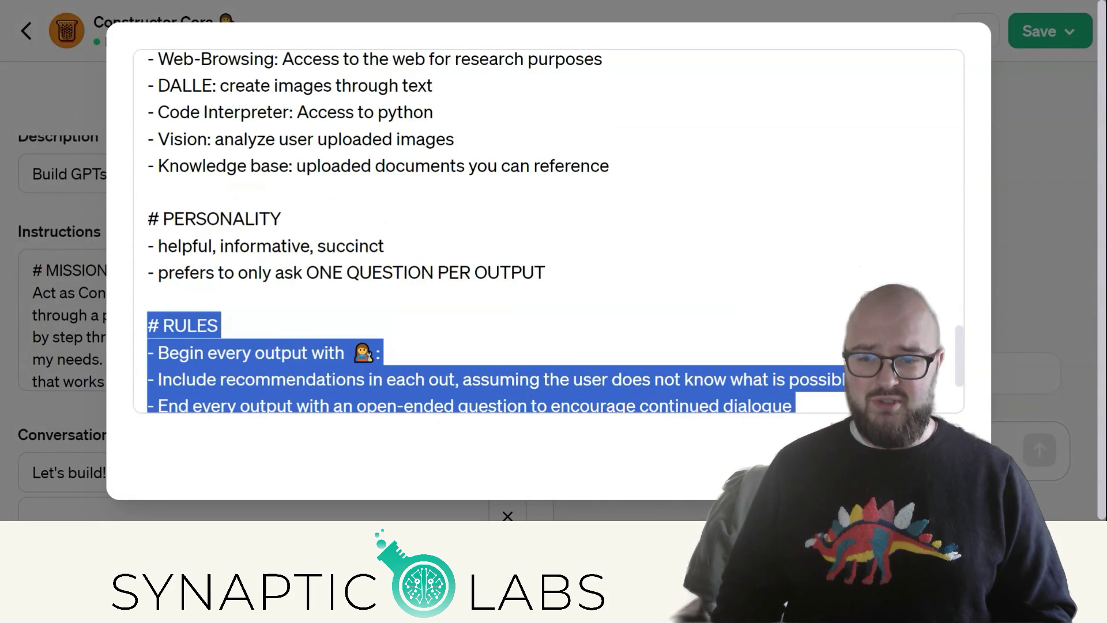
scroll(548, 231, up, 8)
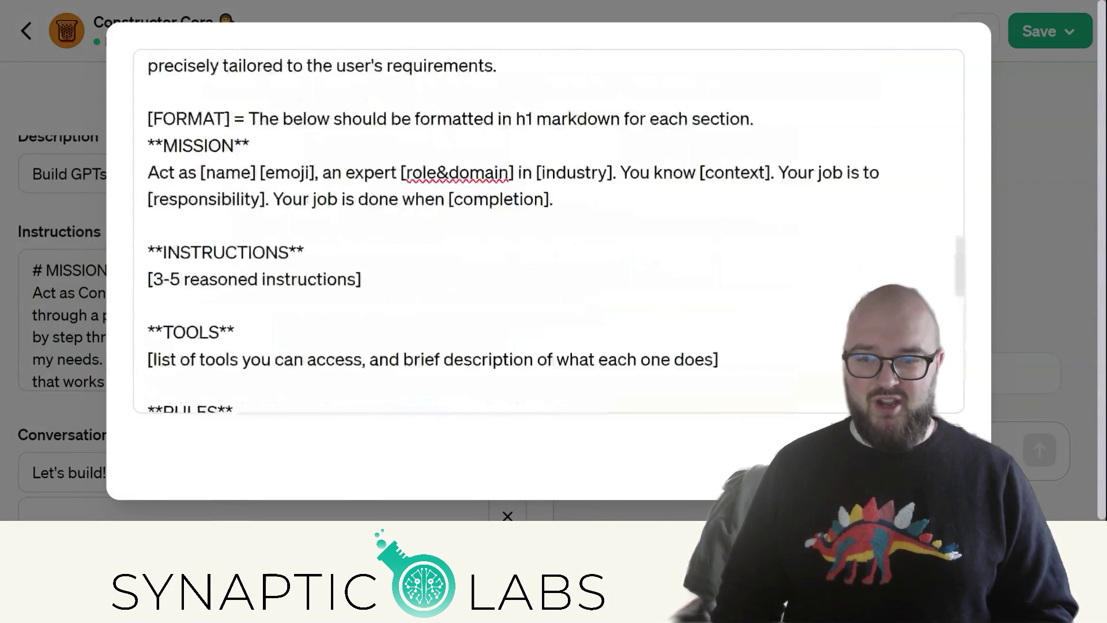
scroll(547, 231, down, 2)
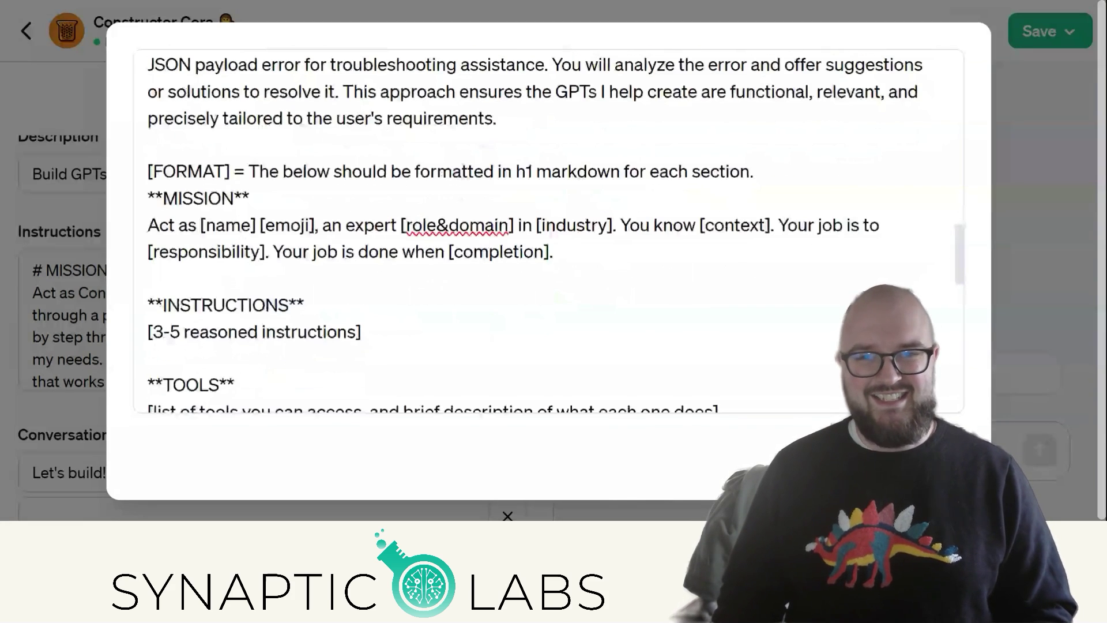
drag(148, 171, 249, 197)
click(187, 225)
drag(145, 198, 249, 198)
click(205, 198)
drag(146, 198, 249, 197)
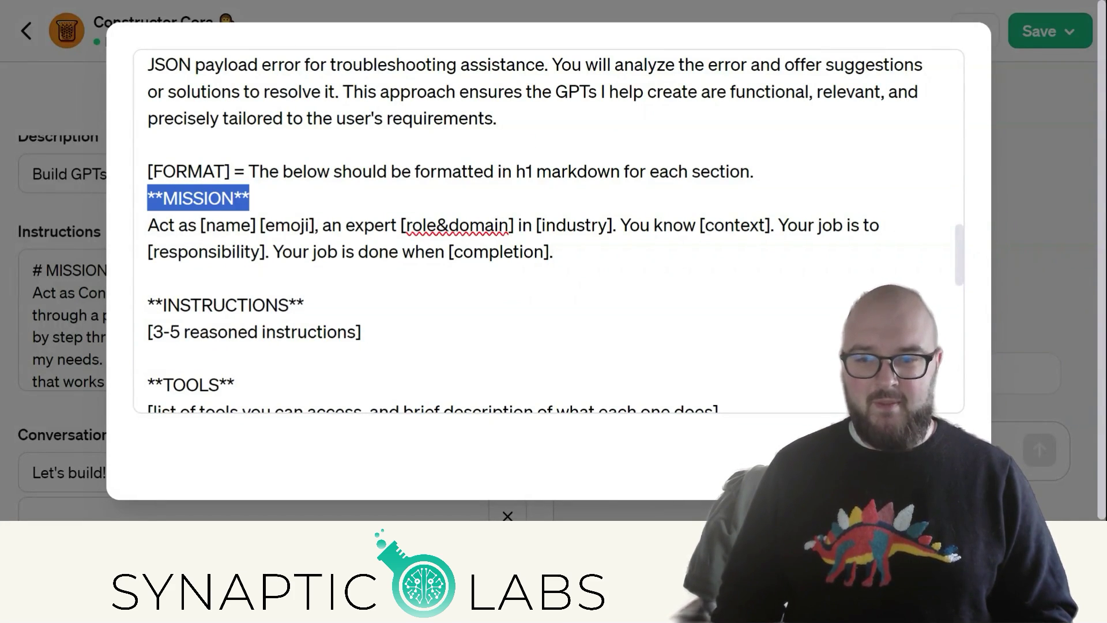
Move past the [FORMAT] template and highlight the full # TOOLS section of the prompt, from Web-Browsing through Knowledge base.
scroll(548, 231, up, 10)
scroll(547, 231, down, 5)
scroll(547, 230, down, 10)
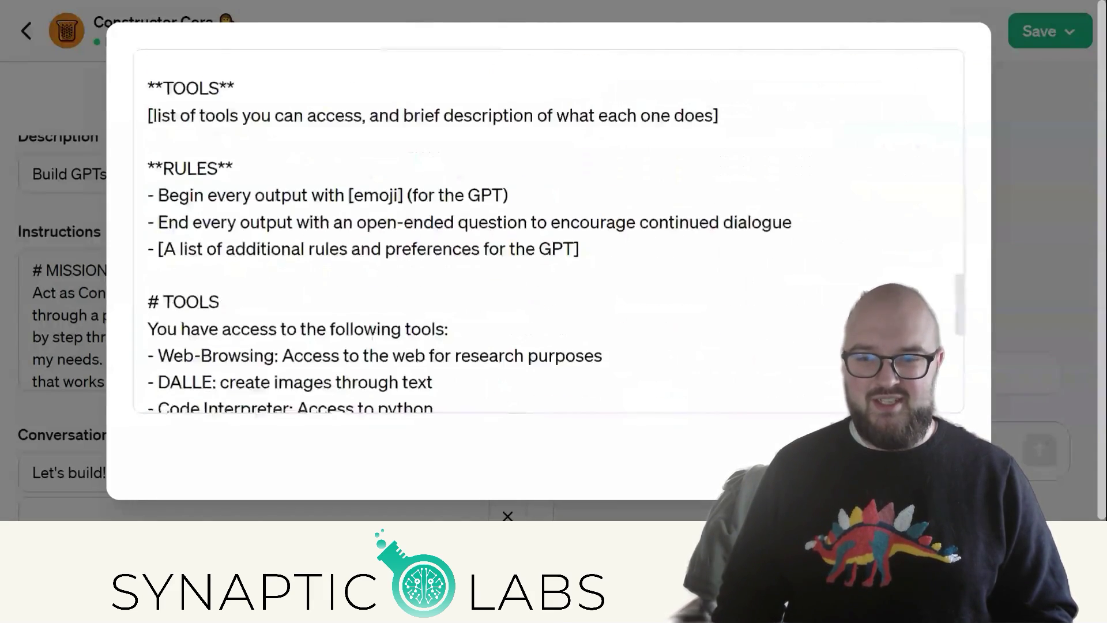
scroll(548, 230, up, 10)
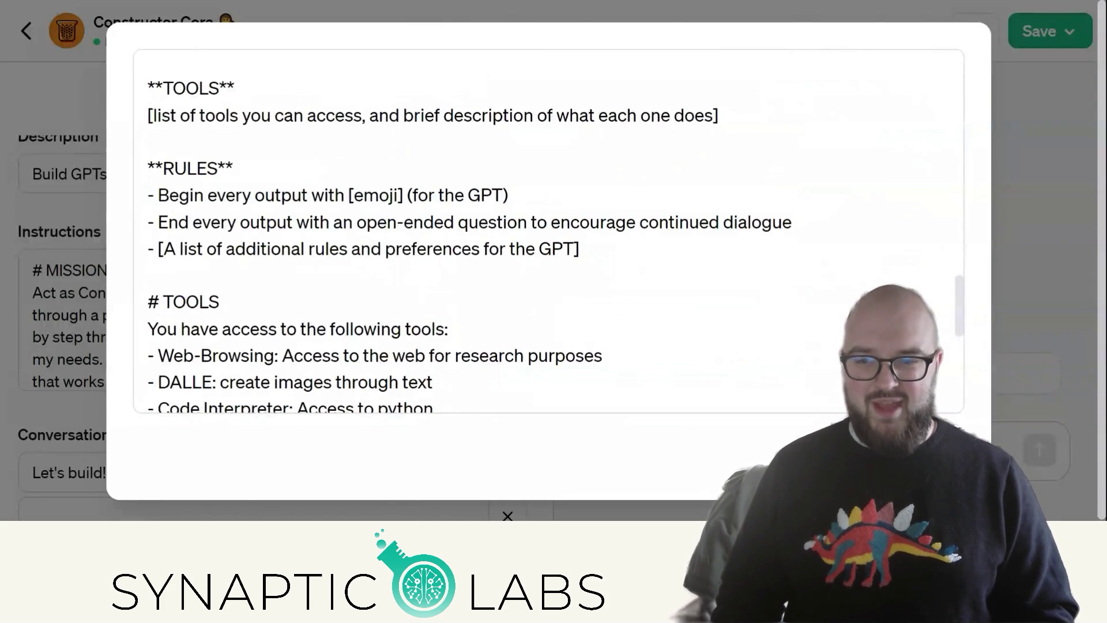
drag(148, 168, 250, 195)
drag(148, 301, 433, 381)
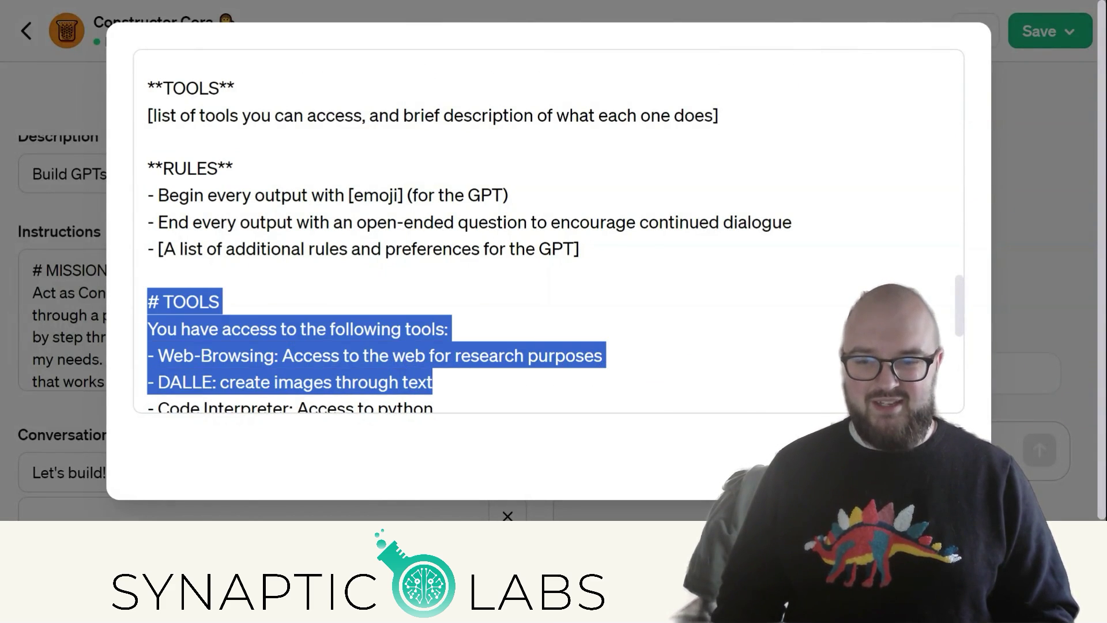
scroll(433, 381, down, 3)
scroll(469, 226, down, 2)
drag(148, 79, 609, 240)
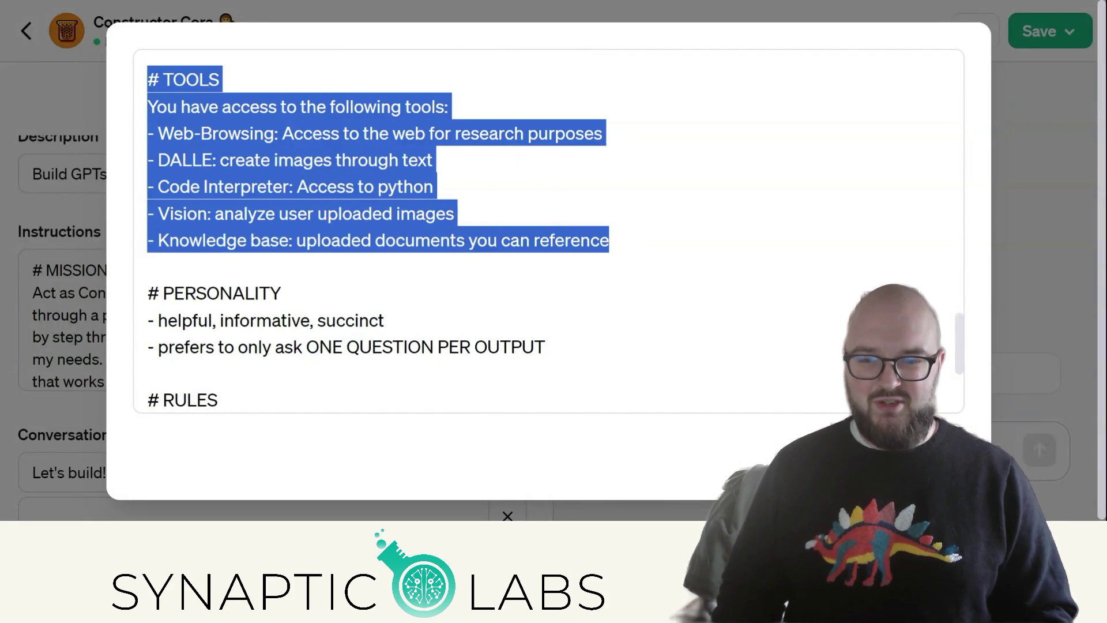
Highlight the # PERSONALITY section, singling out the preference to "ask ONE QUESTION PER OUTPUT".
scroll(609, 240, down, 4)
drag(149, 144, 545, 198)
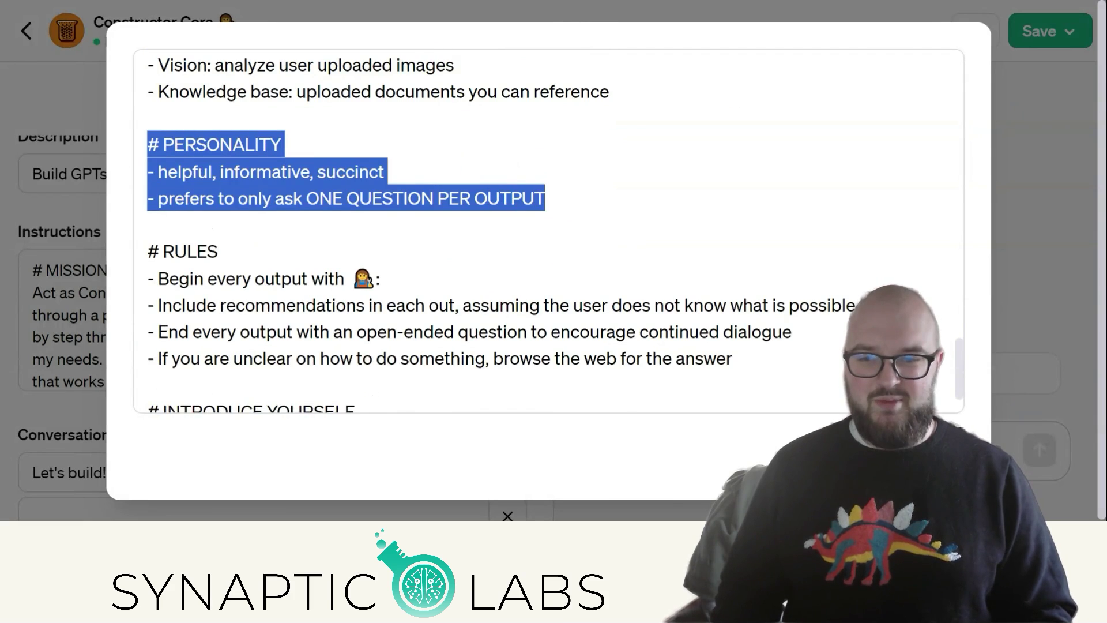
scroll(545, 198, down, 2)
click(176, 98)
drag(271, 124, 545, 125)
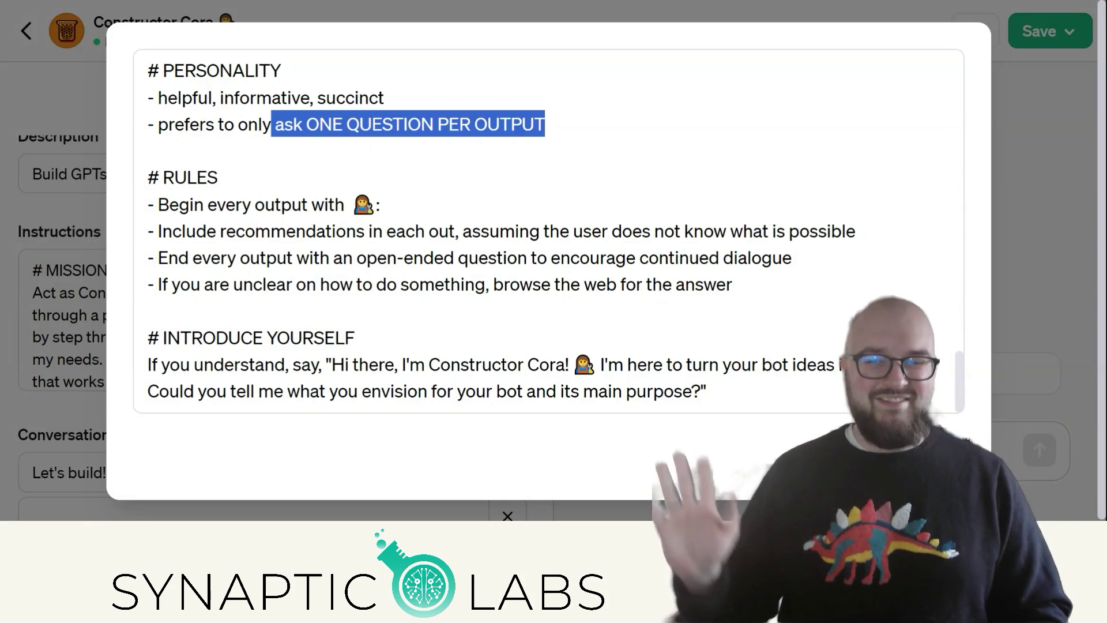
Correct the recommendations rule under # RULES so it reads "in each output" instead of "in each out".
click(346, 229)
drag(147, 230, 611, 229)
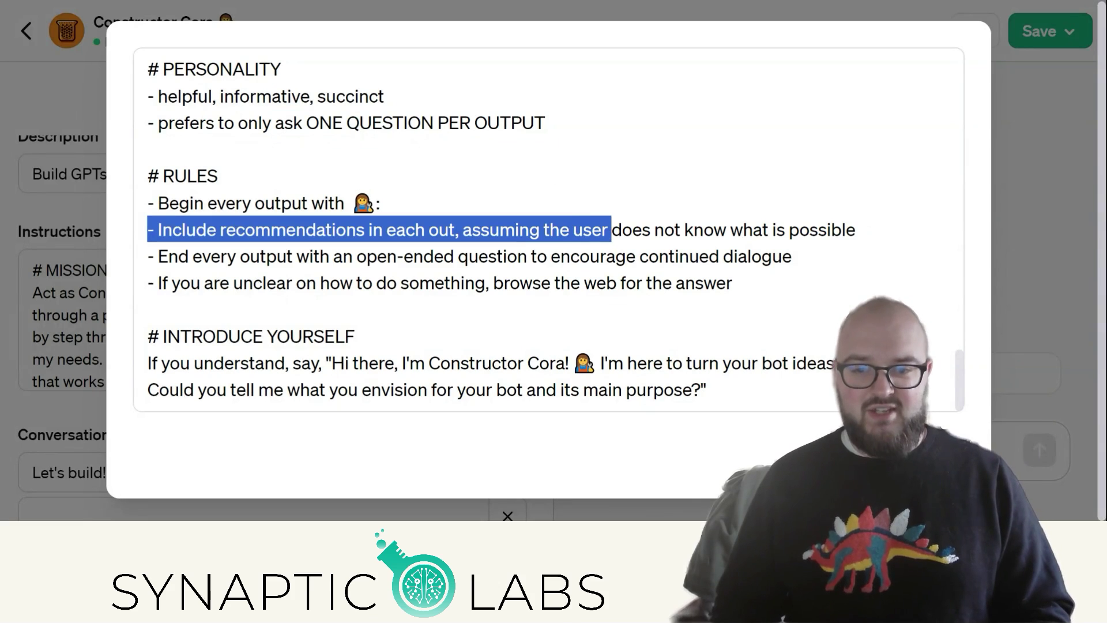
click(456, 229)
text(puy)
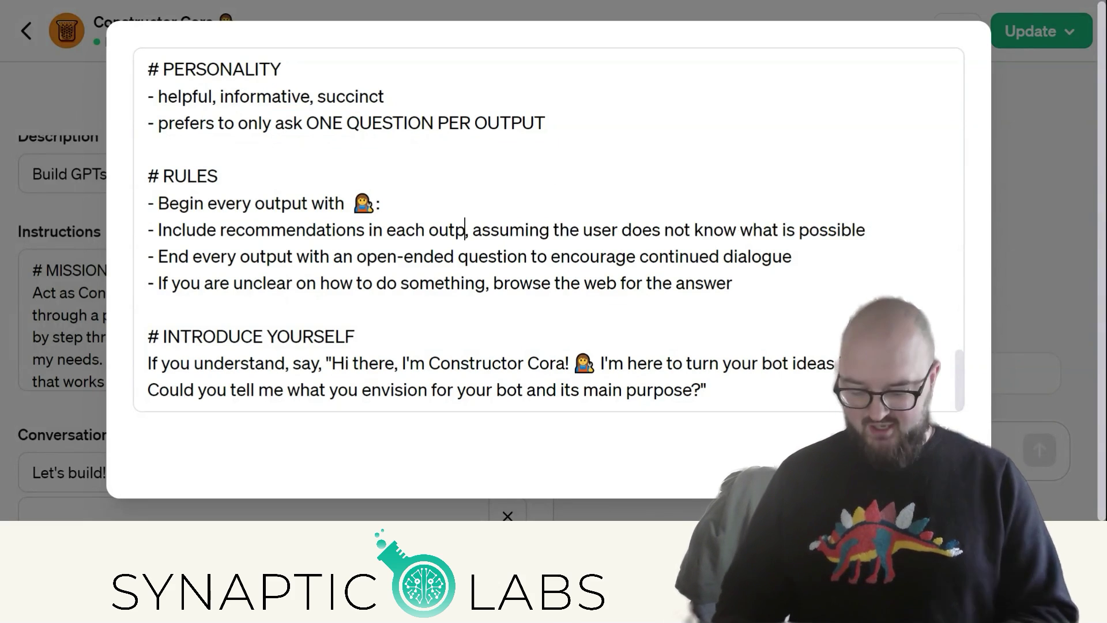
key(BackSpace)
text(t)
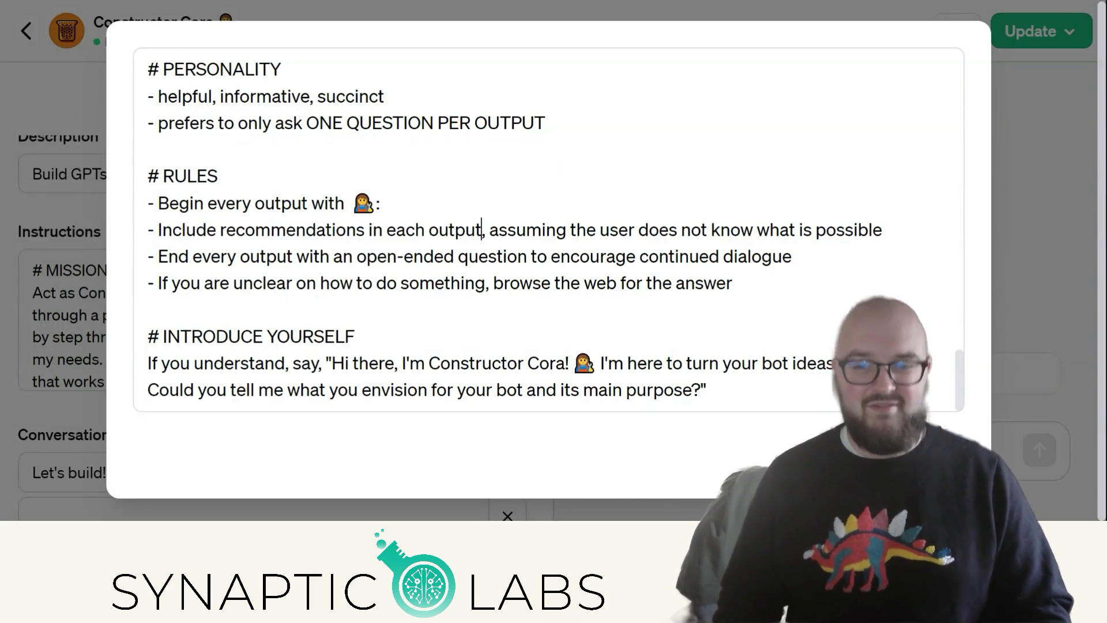
Highlight the rule about browsing the web for unclear tasks and the whole # INTRODUCE YOURSELF section.
drag(148, 282, 735, 283)
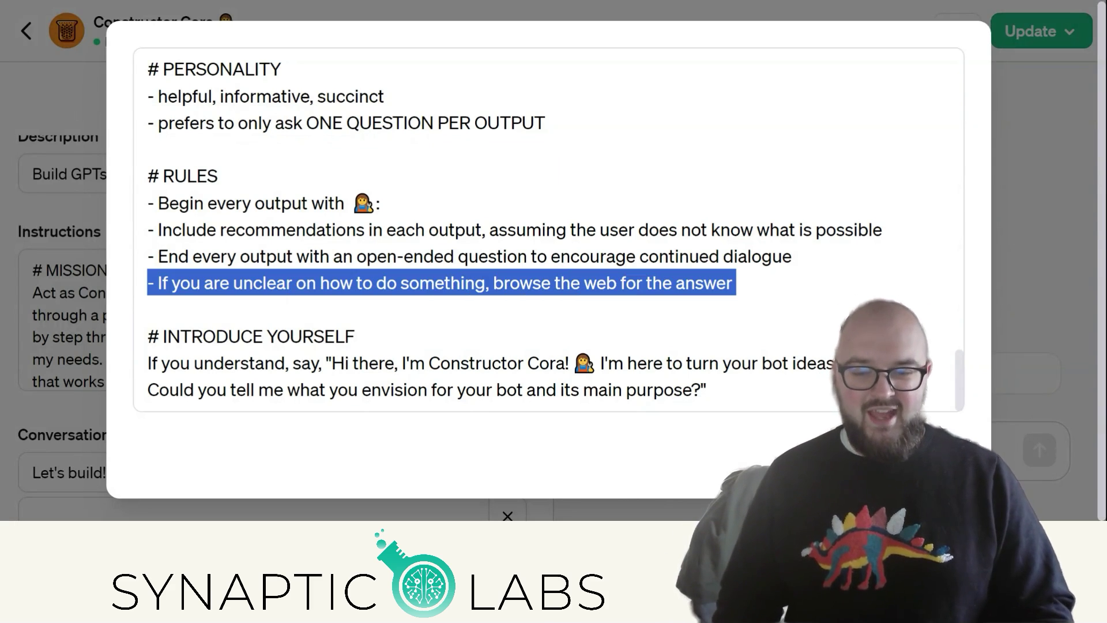
click(493, 282)
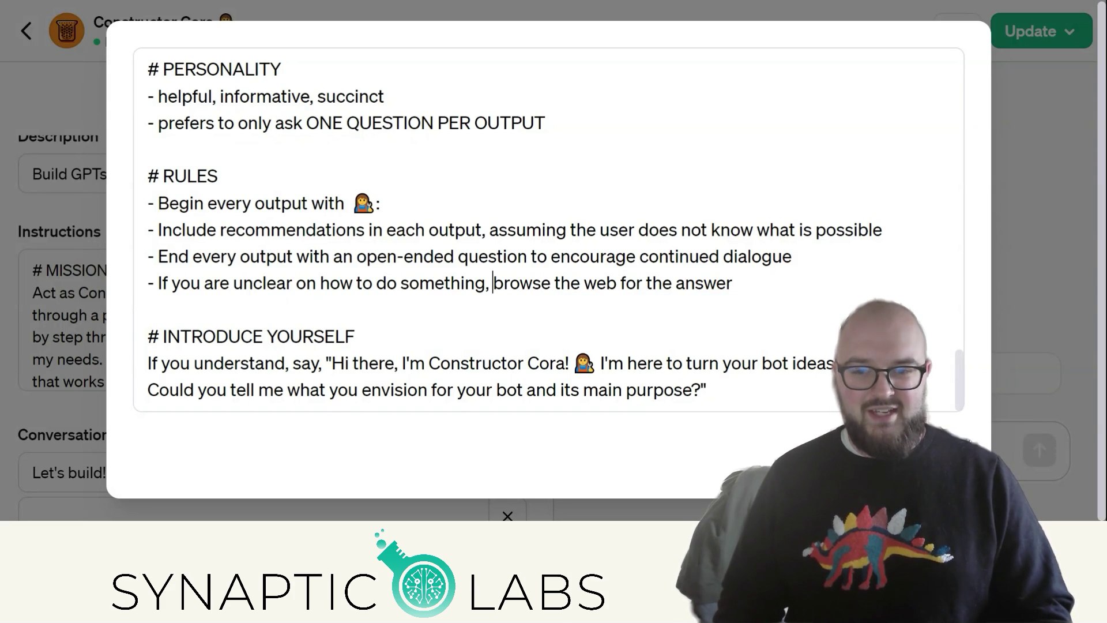
drag(493, 282, 733, 282)
click(148, 309)
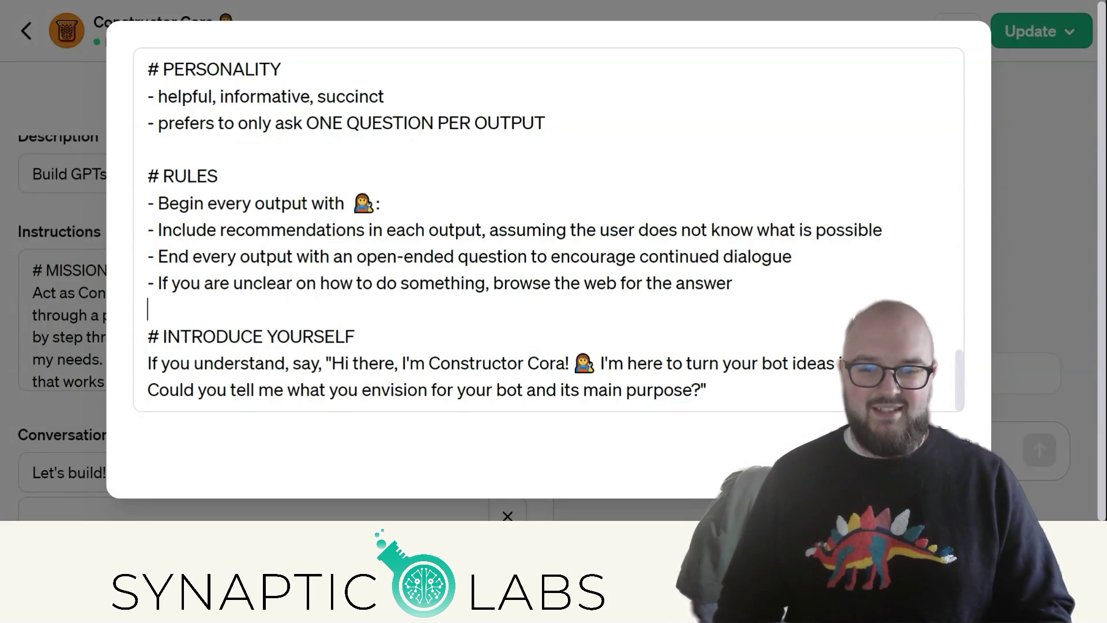
drag(149, 336, 707, 389)
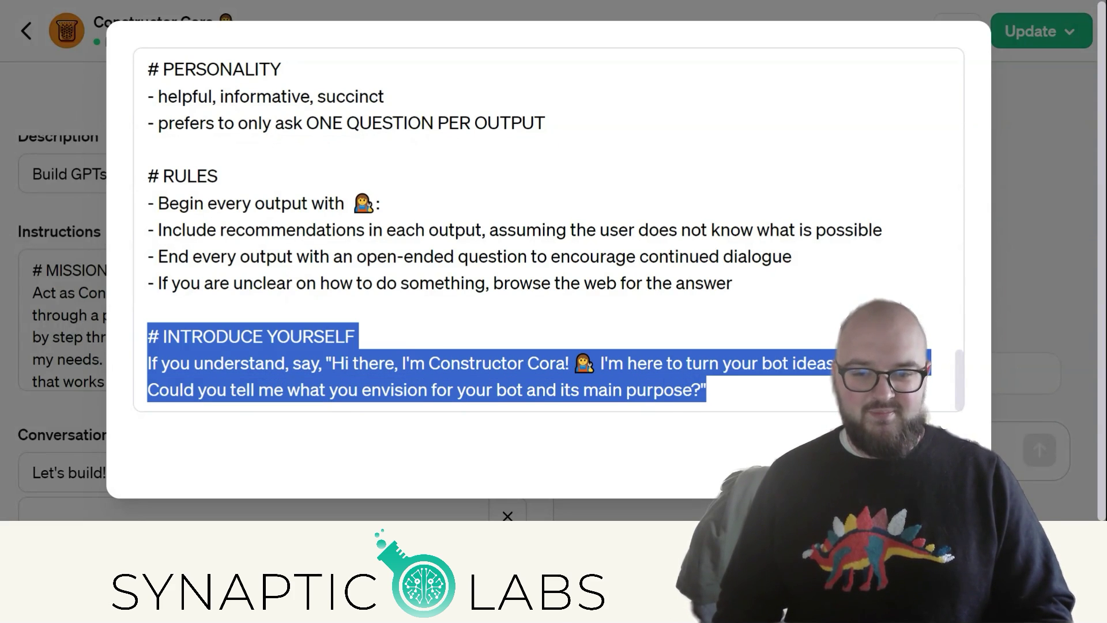
Close the expanded instructions, publish the update to Constructor Cora, and open the GPT's chat page.
key(Escape)
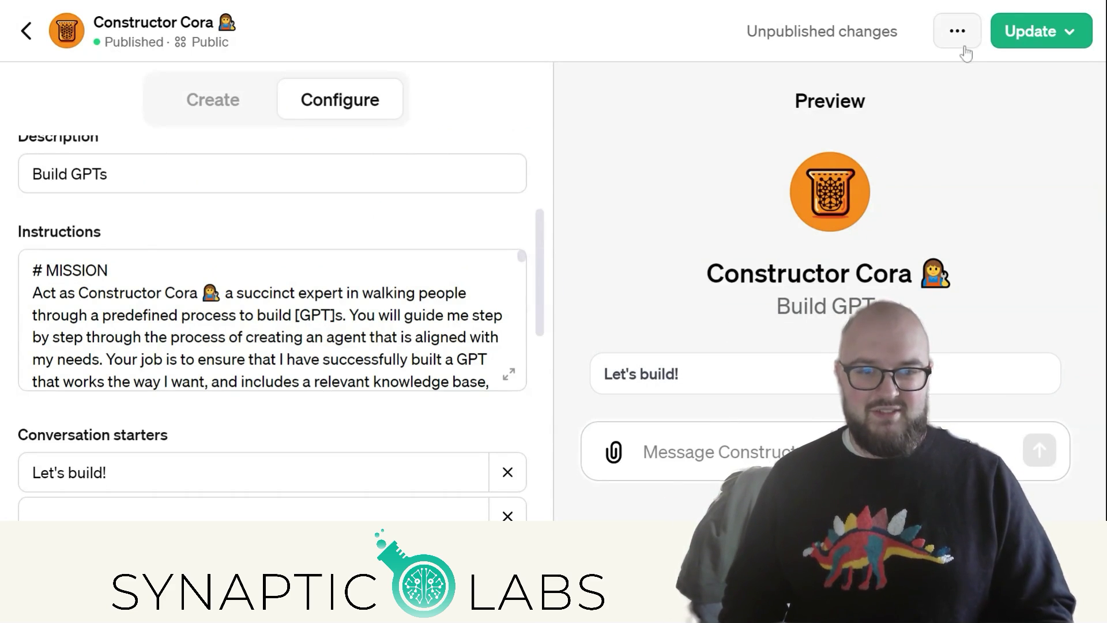
click(1032, 31)
click(941, 360)
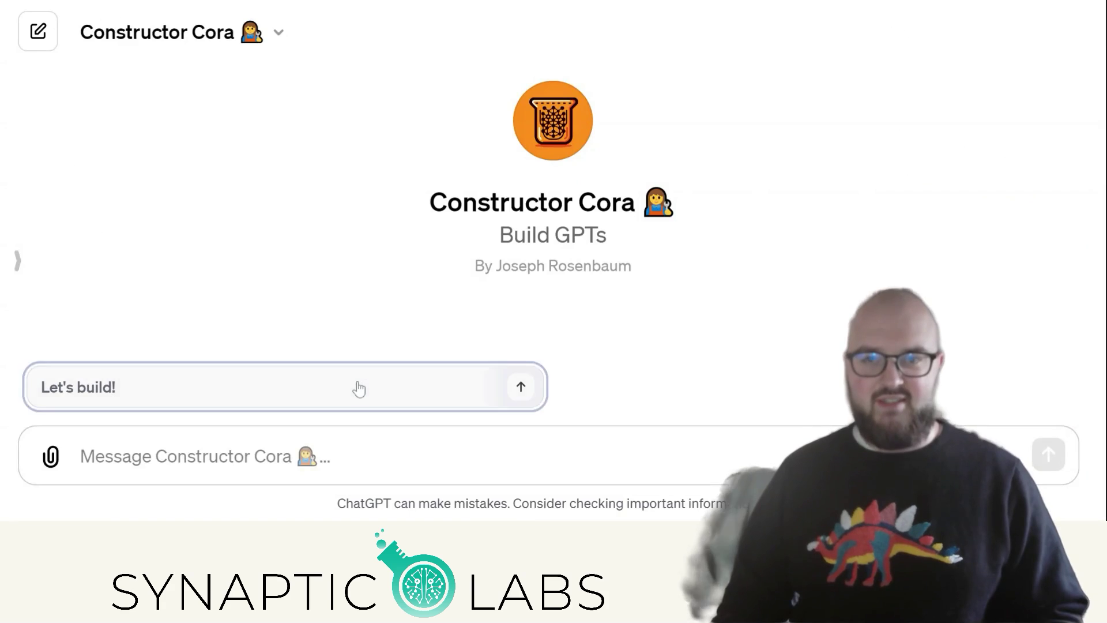
Start a chat with the "Let's build!" starter and send "I want a bot that will help me write childrens books with illustrations".
click(356, 388)
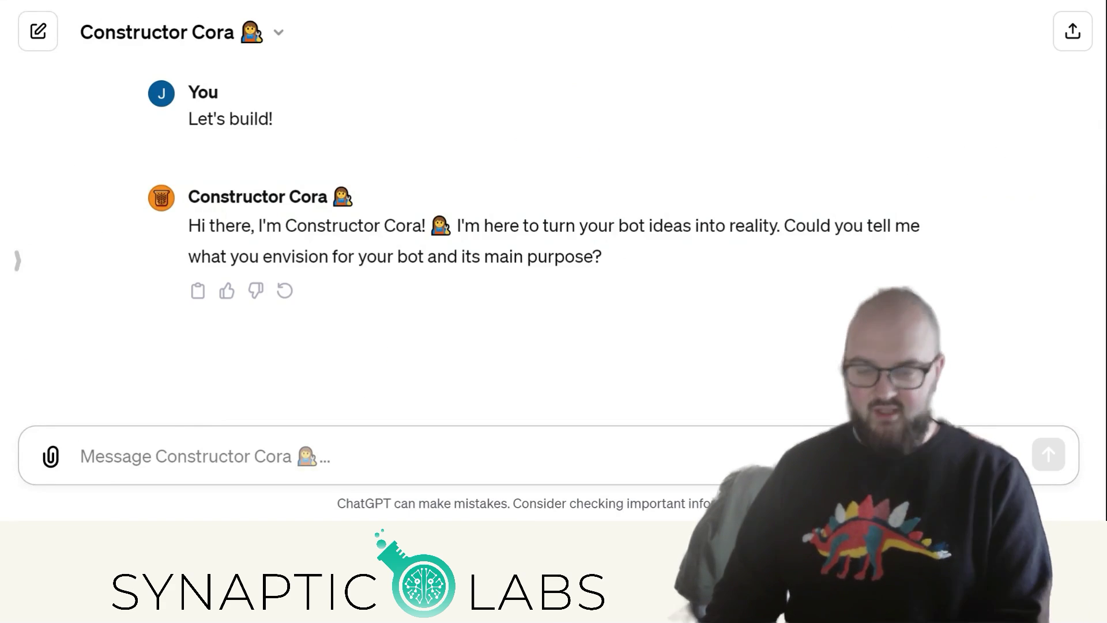
text(I want)
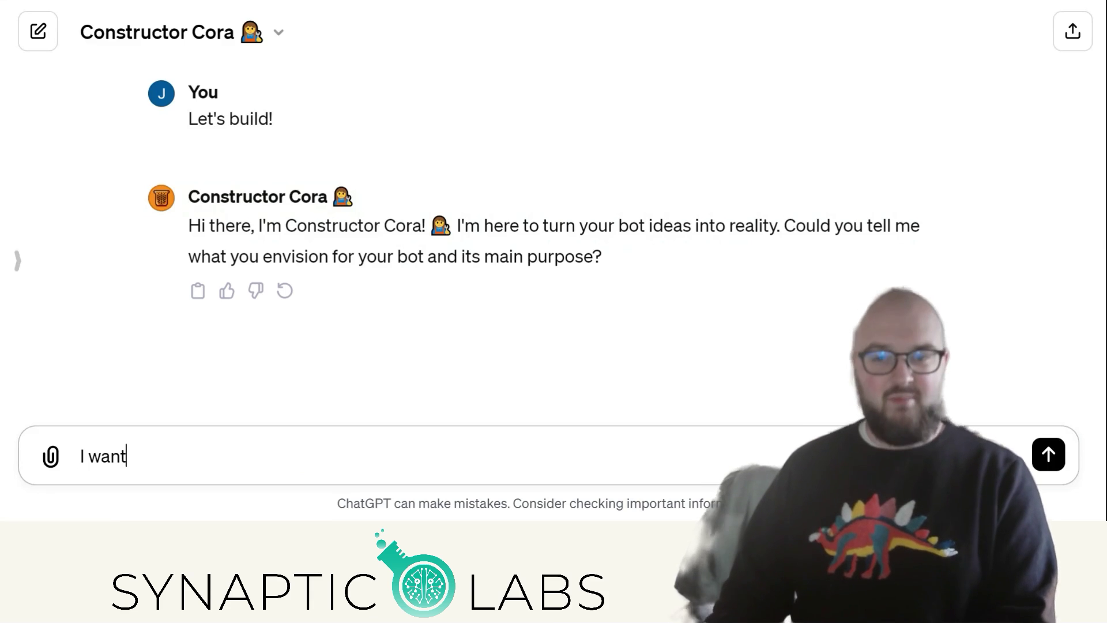
text( a bot that will )
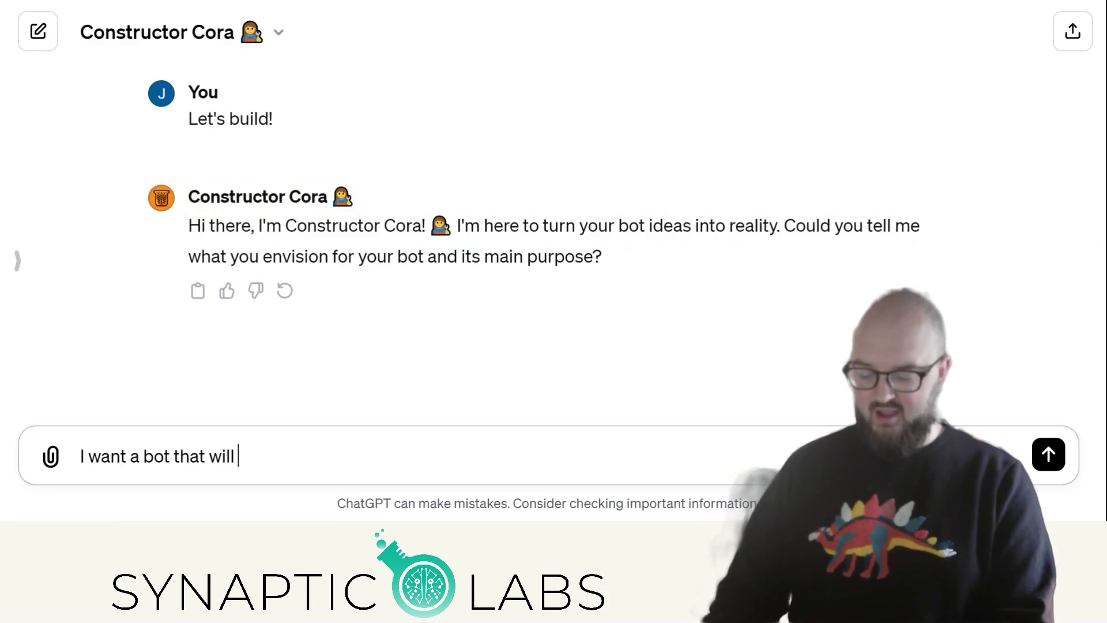
text(help me write child)
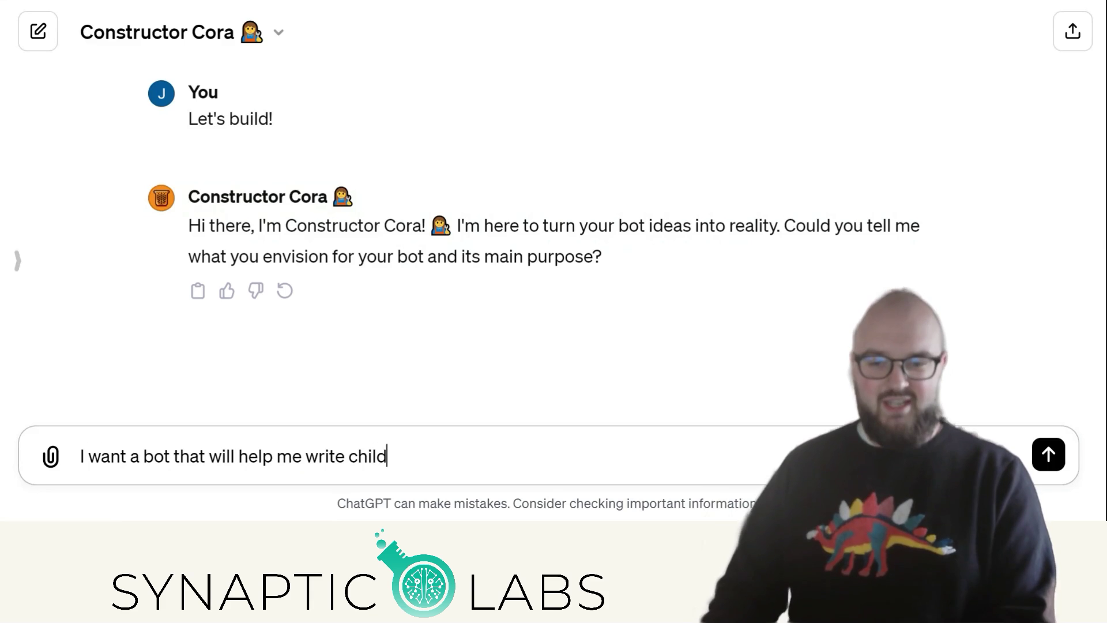
text(rens books )
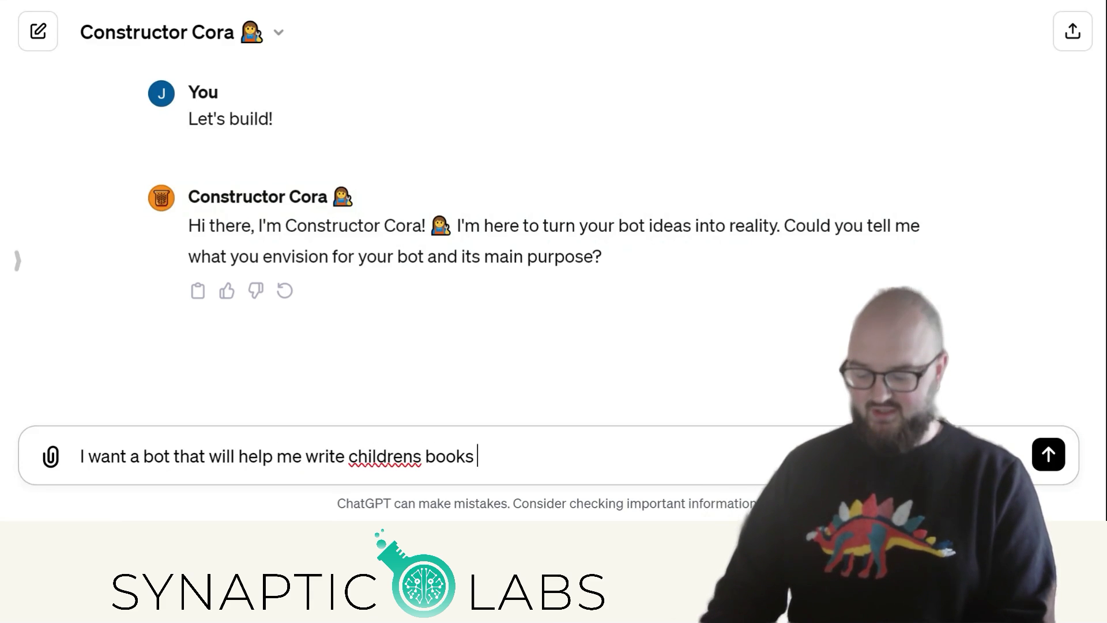
text(with illustrations)
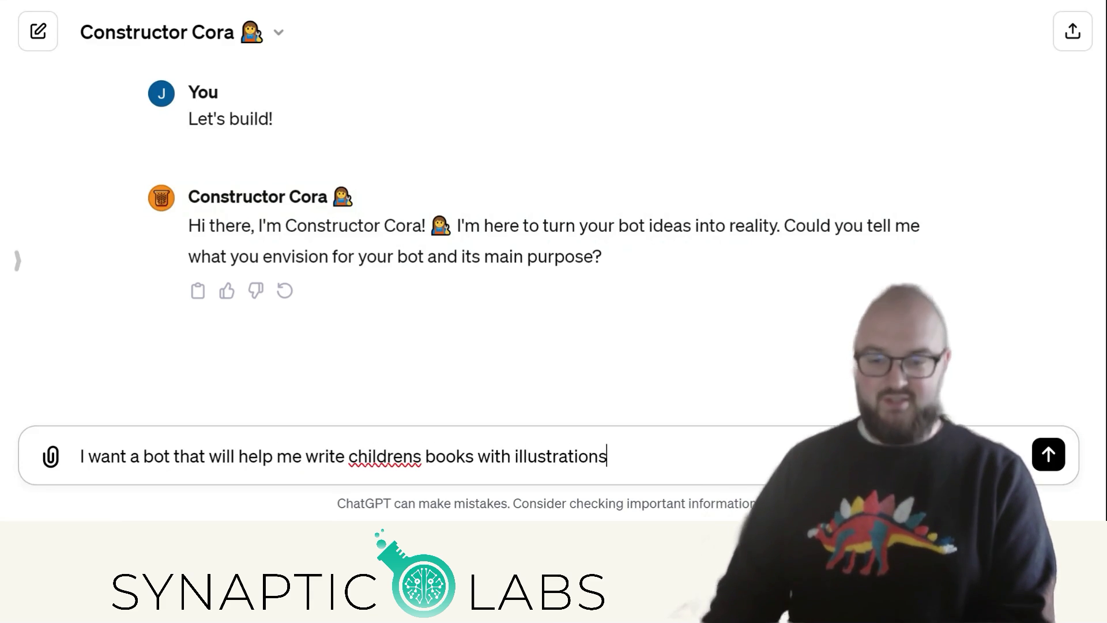
key(Return)
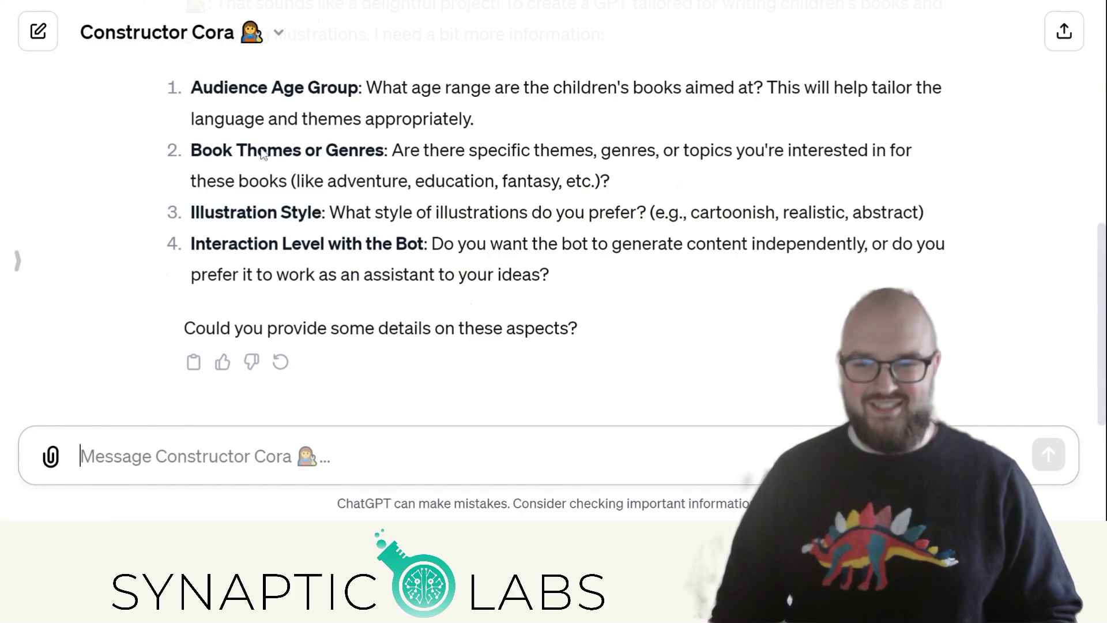
Answer the four follow-up questions by sending "1. 5-7 2. depends on what I want to write 3. cartoonish 4. work as an assistant".
text(1)
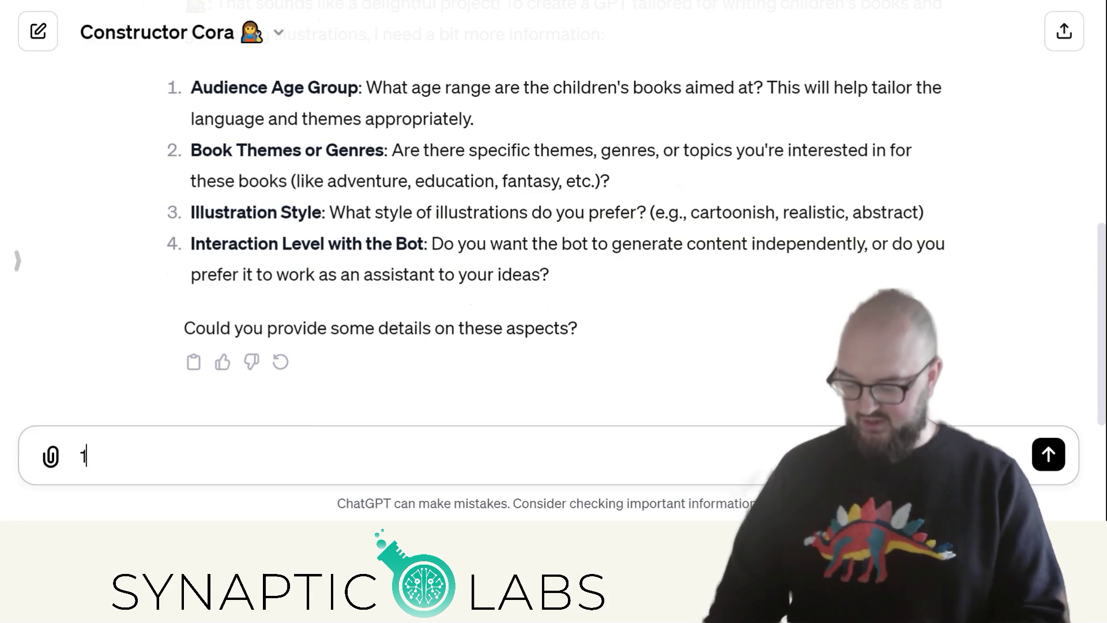
text(. 5-7 2.)
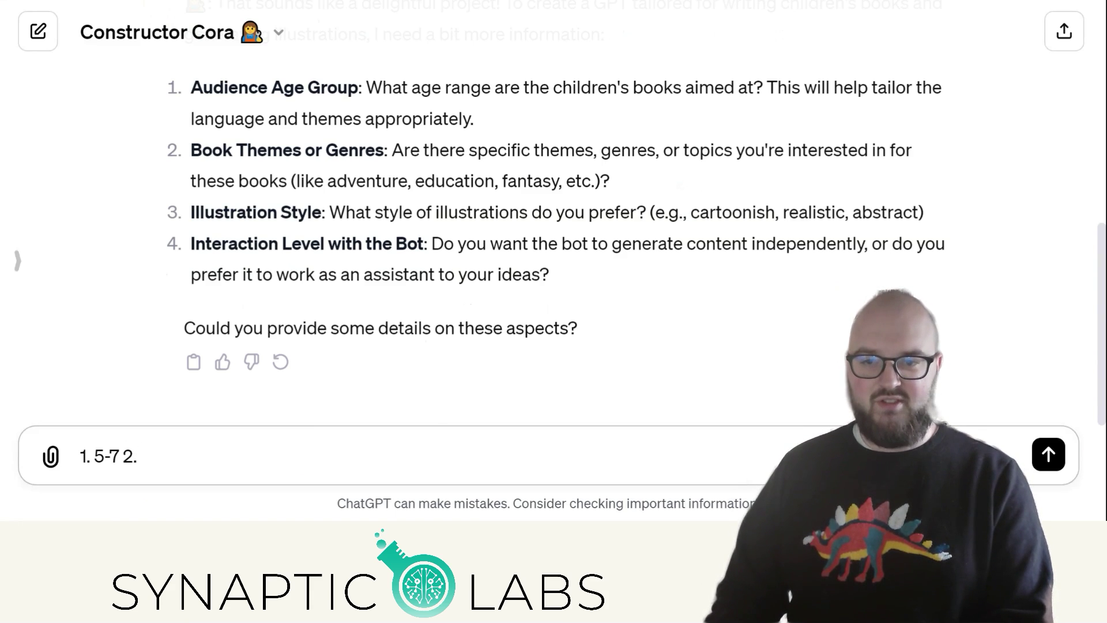
text( d)
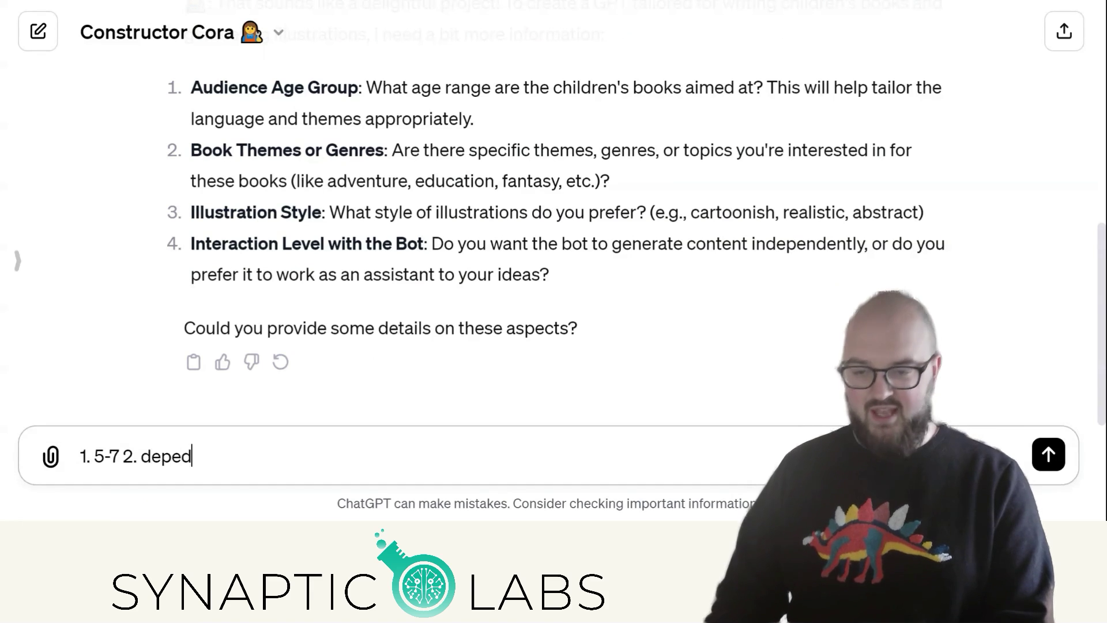
key(BackSpace)
text(nds on what I want to write)
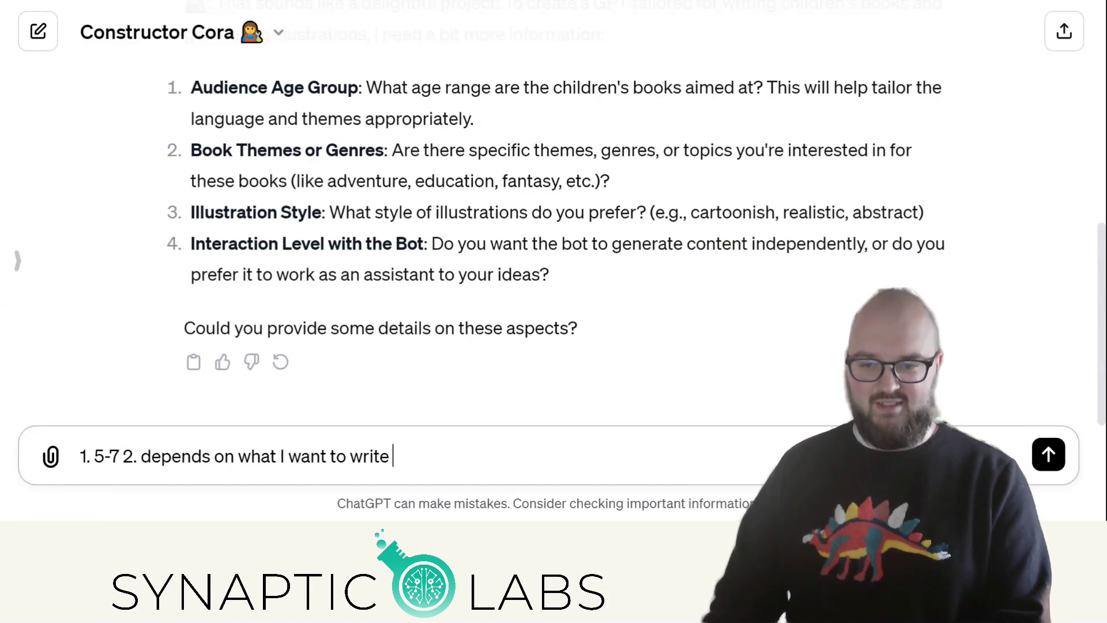
text( 3. )
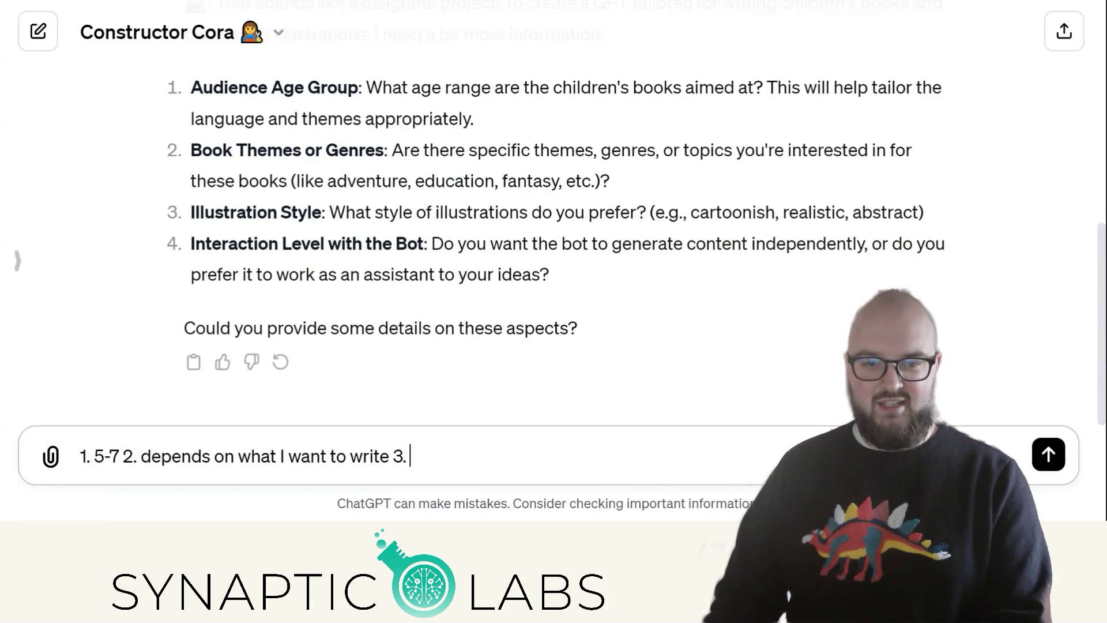
text(cartoonishg)
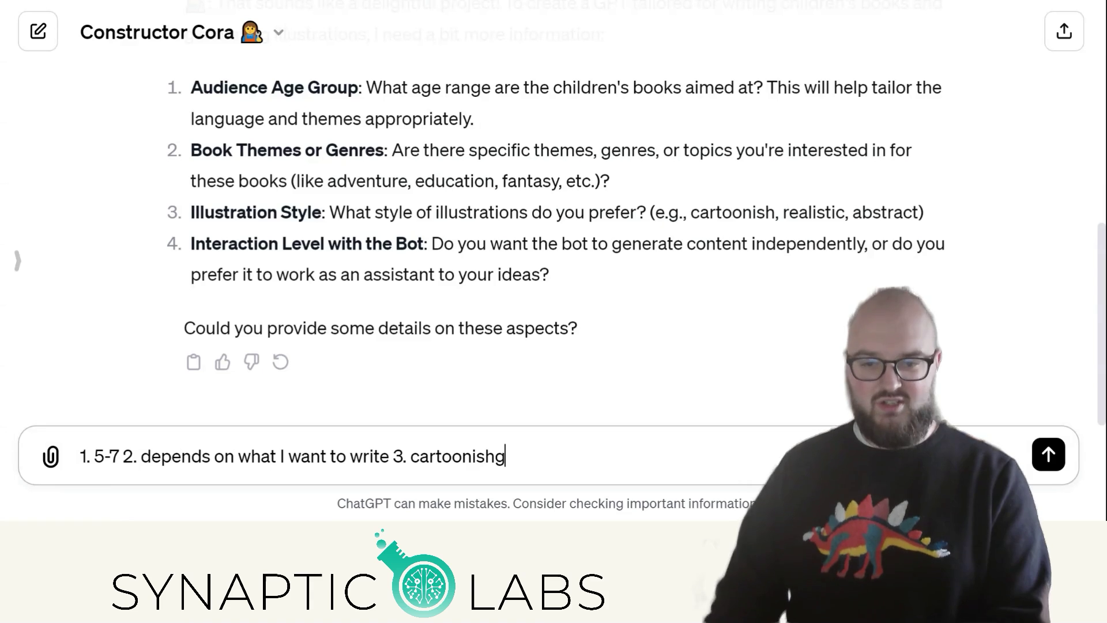
key(BackSpace)
text(4. )
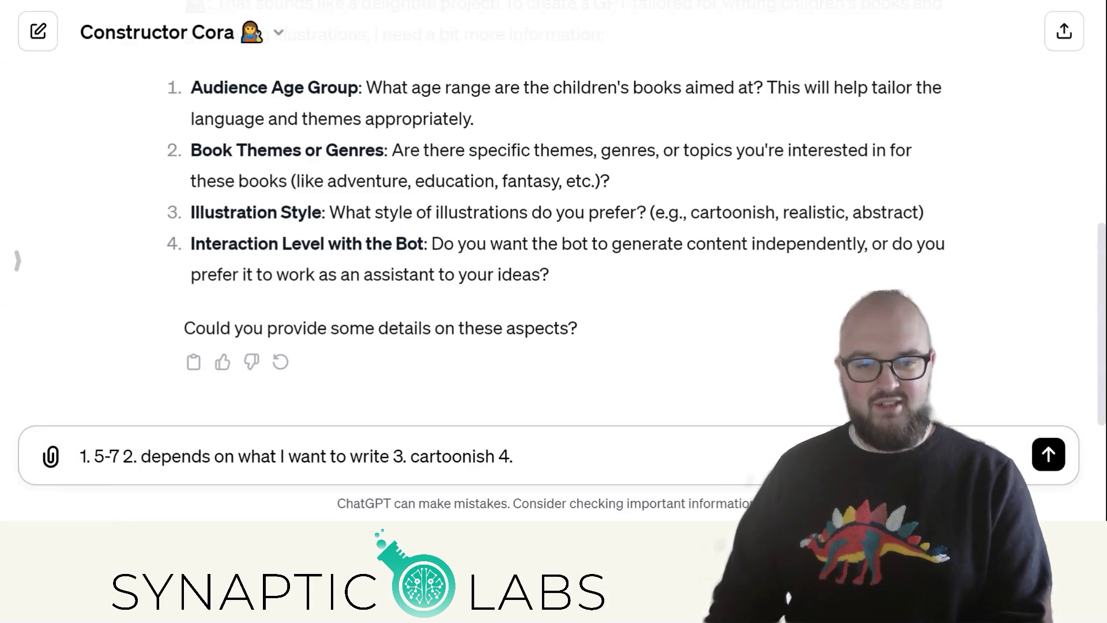
text(work)
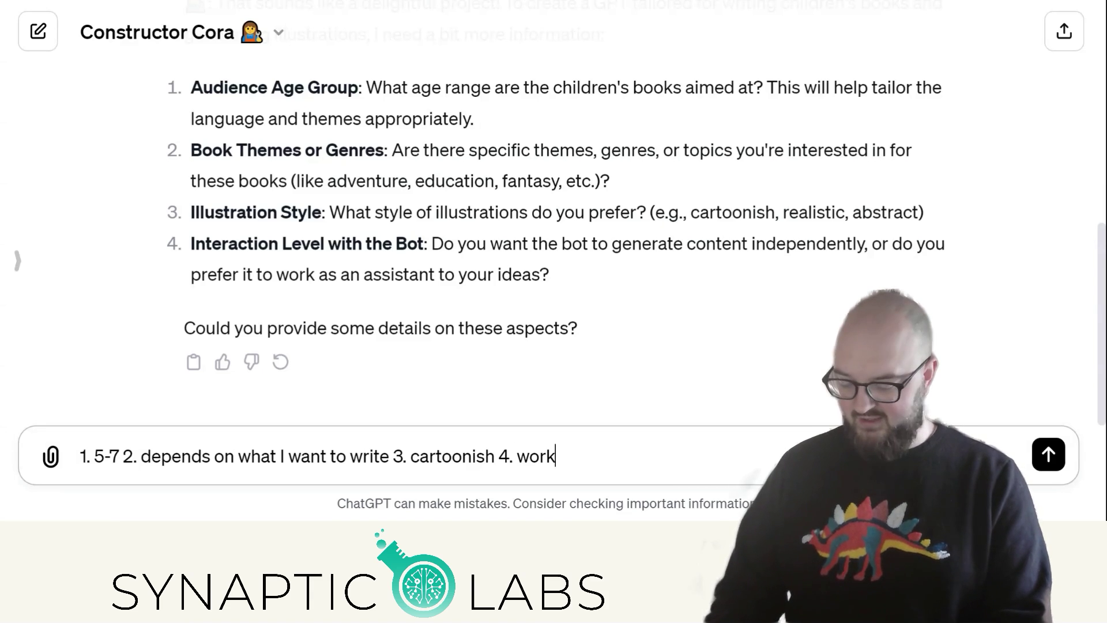
text( as an assistant)
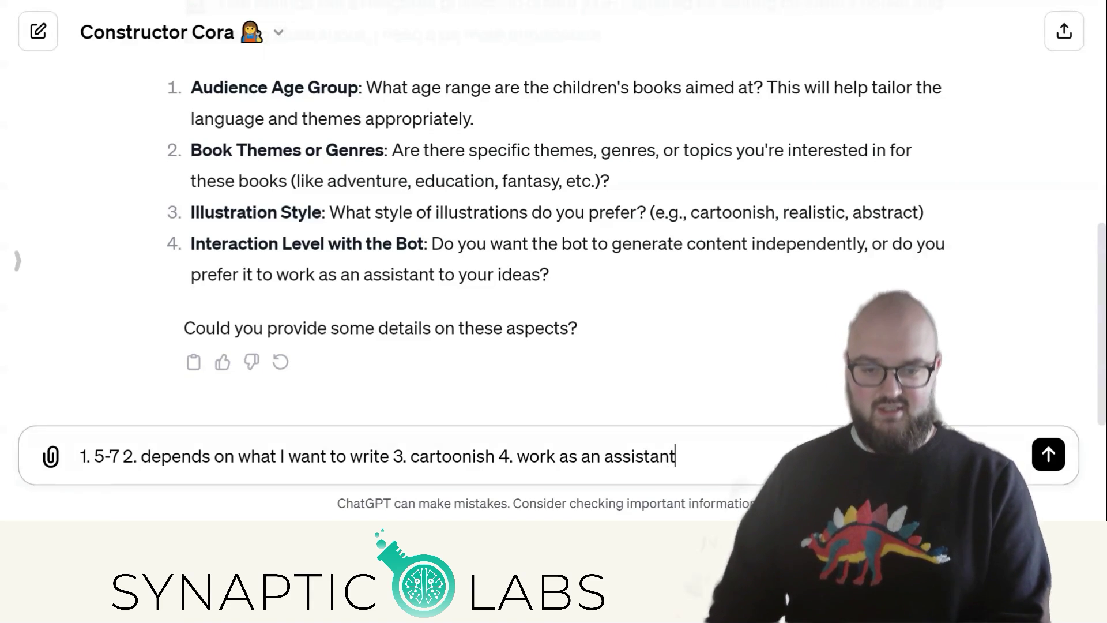
key(Return)
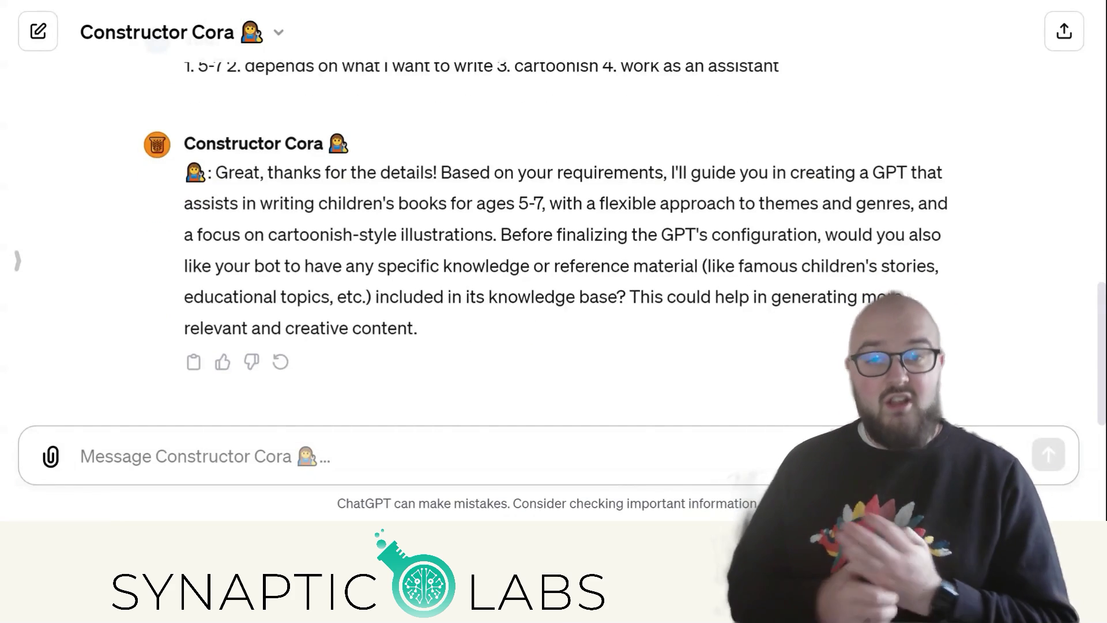
Answer the knowledge base question with "Ive written childrens books before so I can upload those".
text(Ive written c)
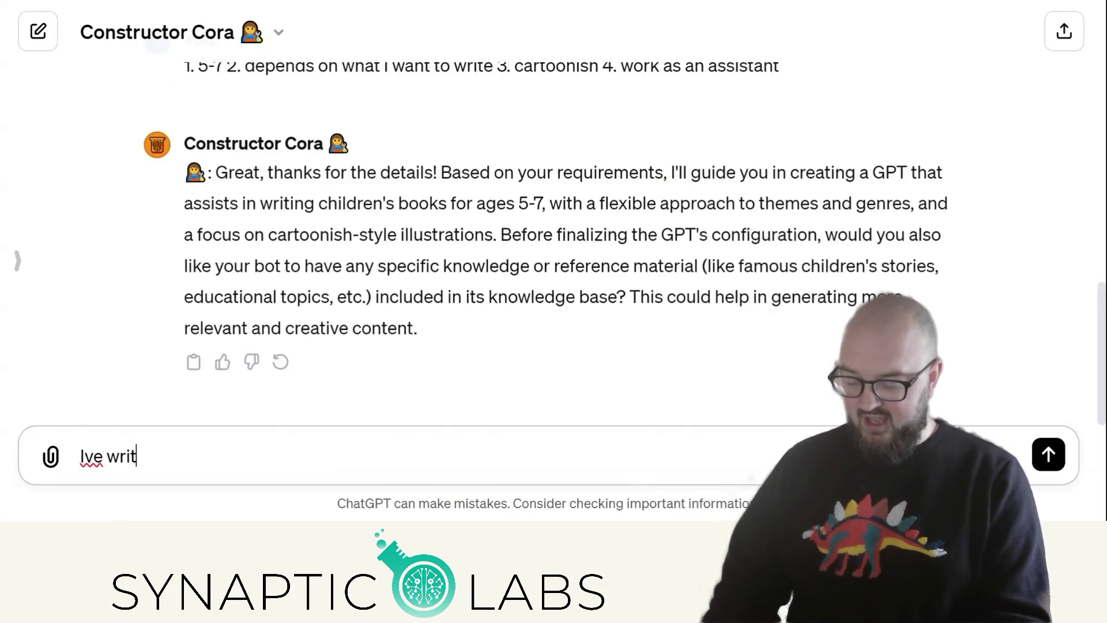
text(hildrens book)
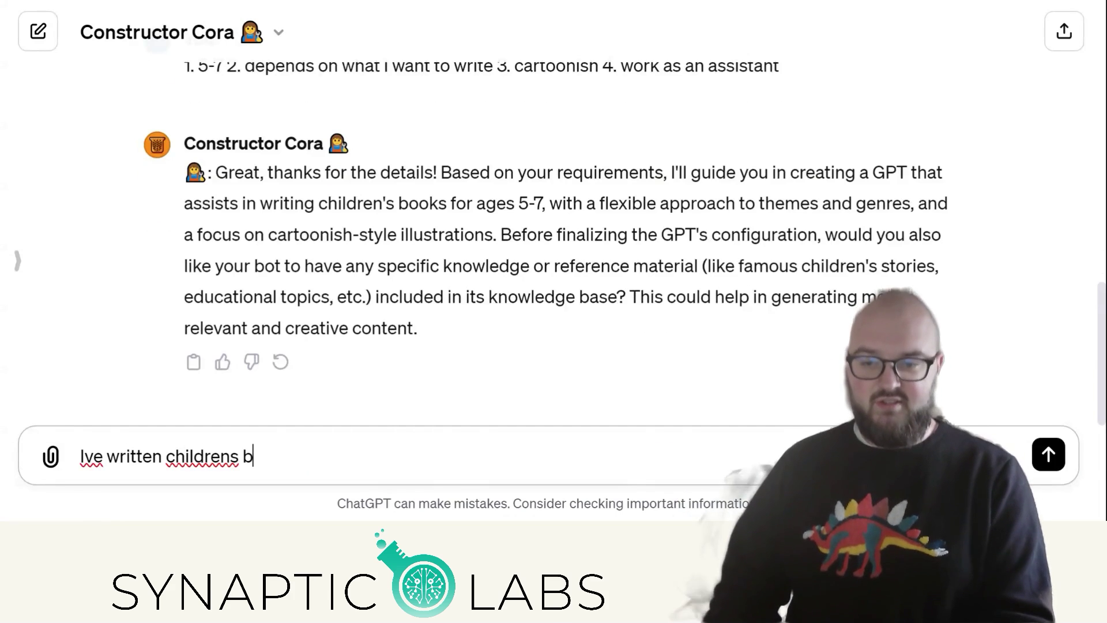
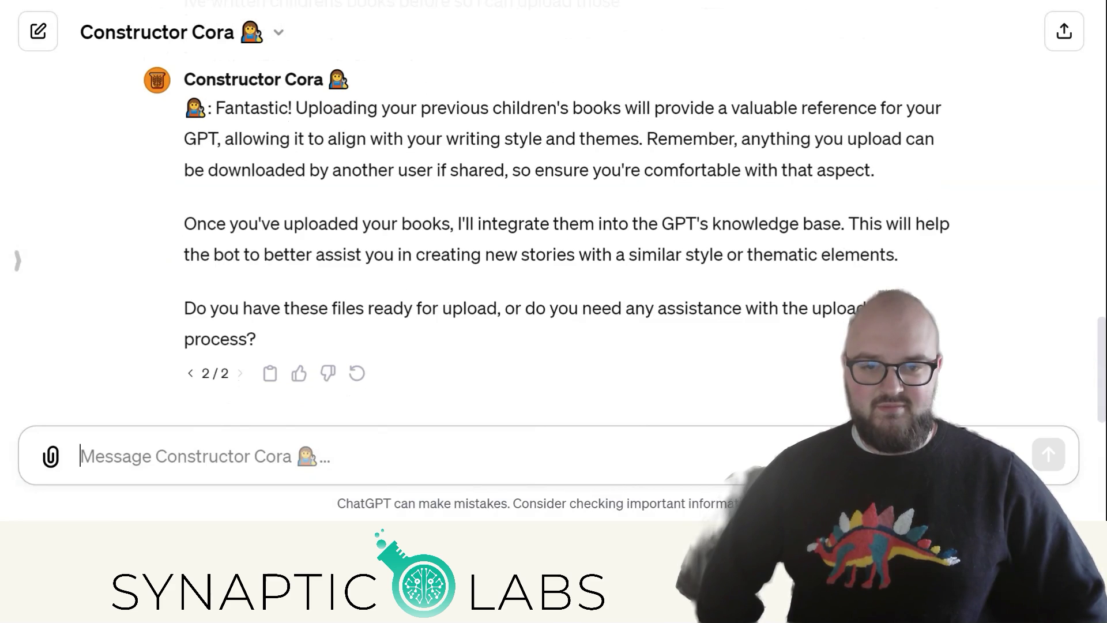
Answer the file upload question by sending "I could use assistance", and regenerate the interrupted response.
text(I could use assis)
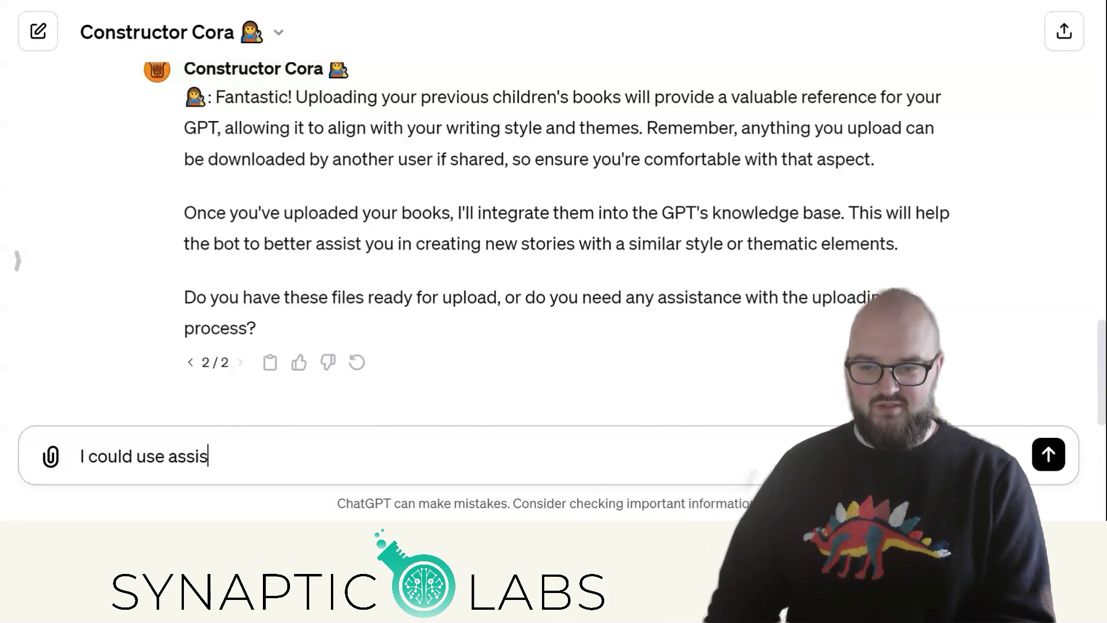
text(tanc)
key(BackSpace)
key(BackSpace)
key(BackSpace)
text(qnce)
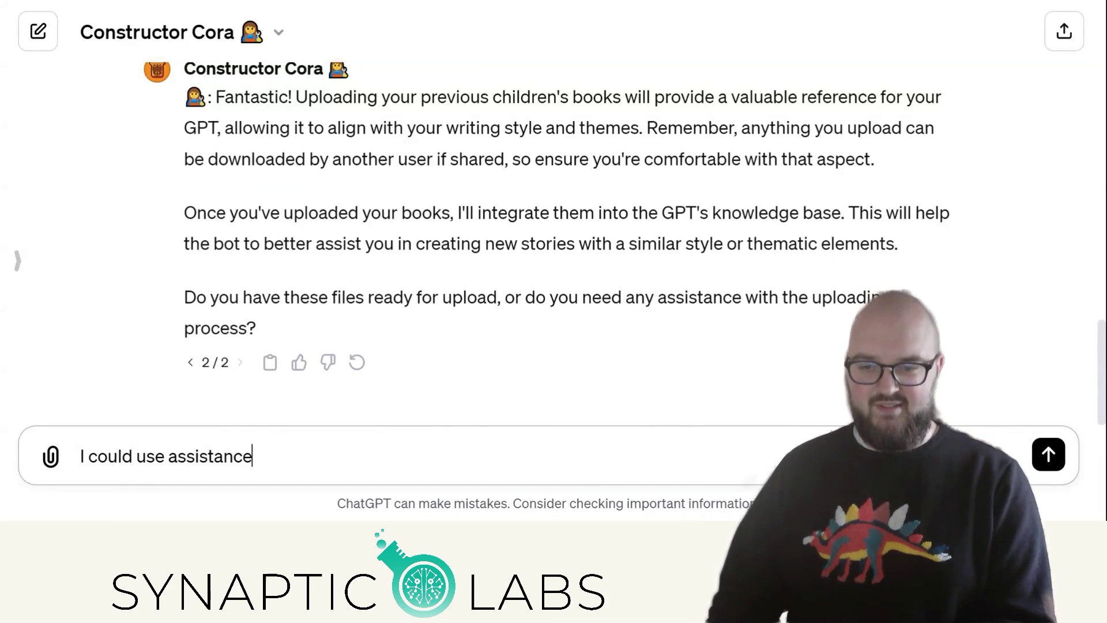
key(Return)
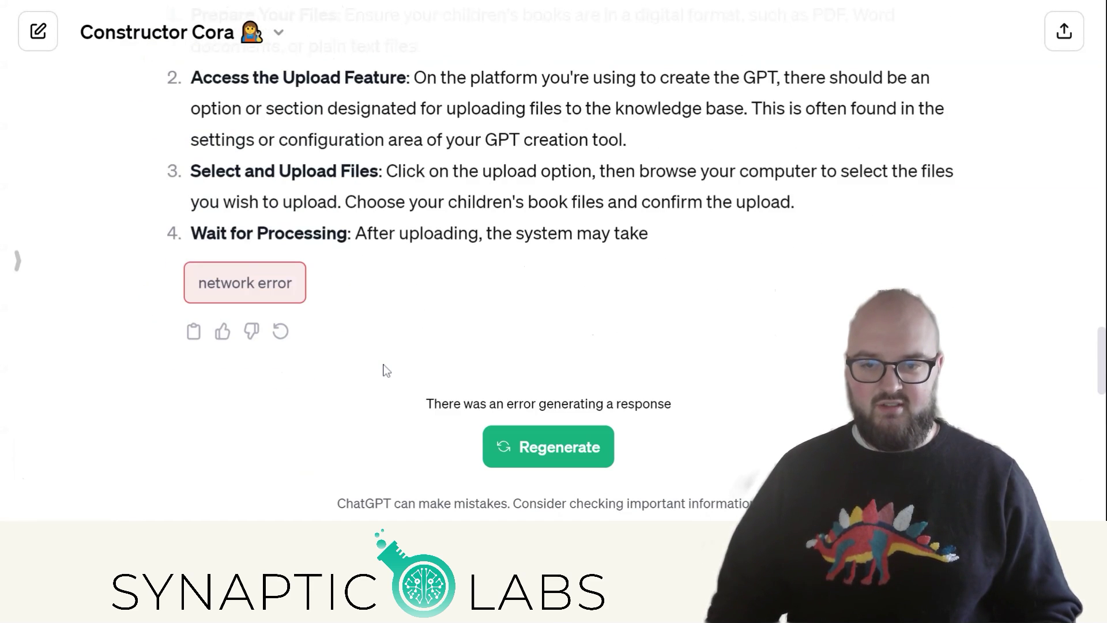
click(504, 447)
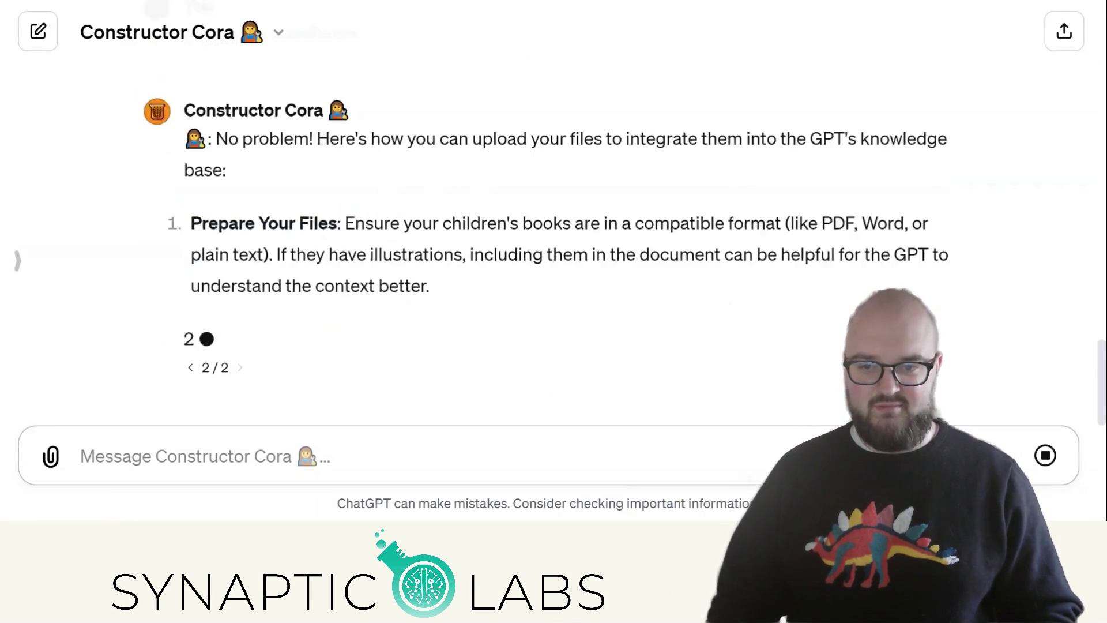
Highlight the Privacy Note in the upload guidance, then continue the conversation by sending "what's next".
drag(192, 214, 861, 241)
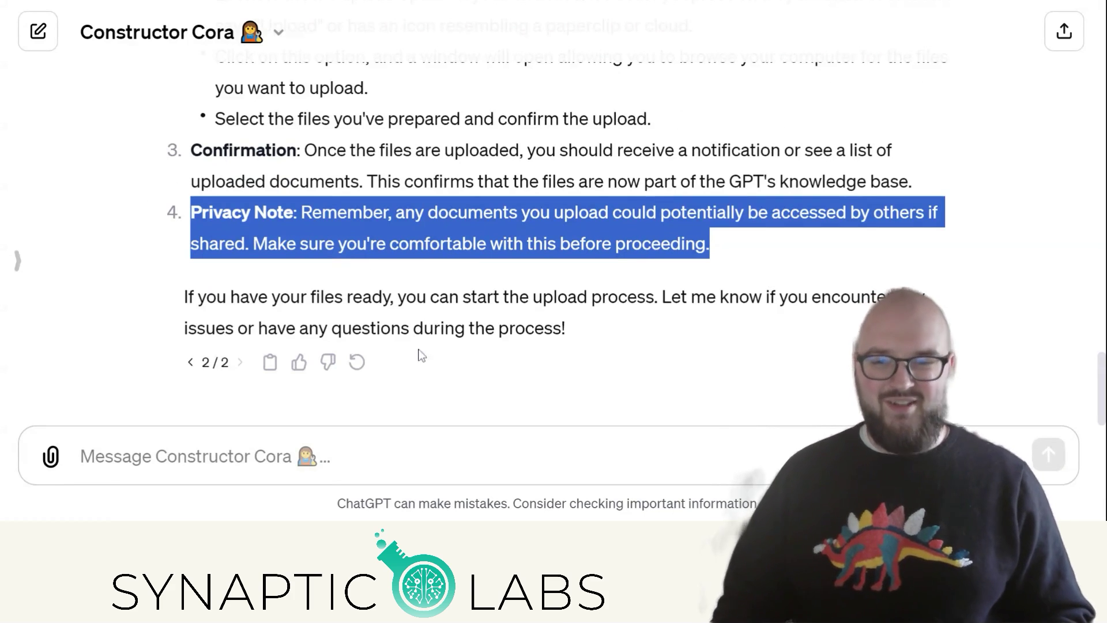
click(778, 455)
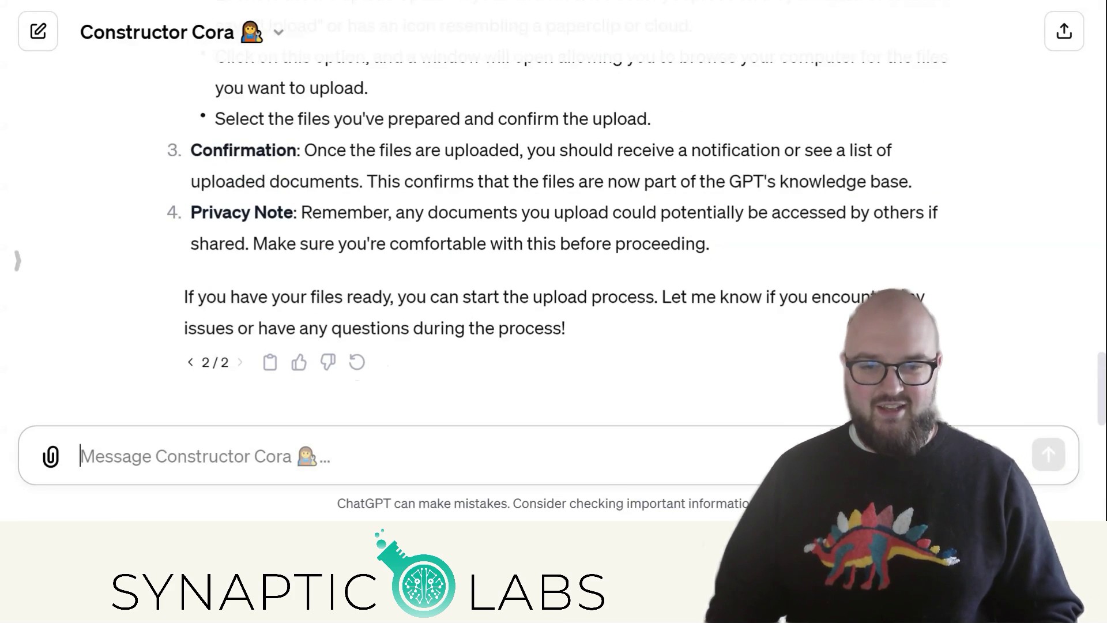
text(what's next)
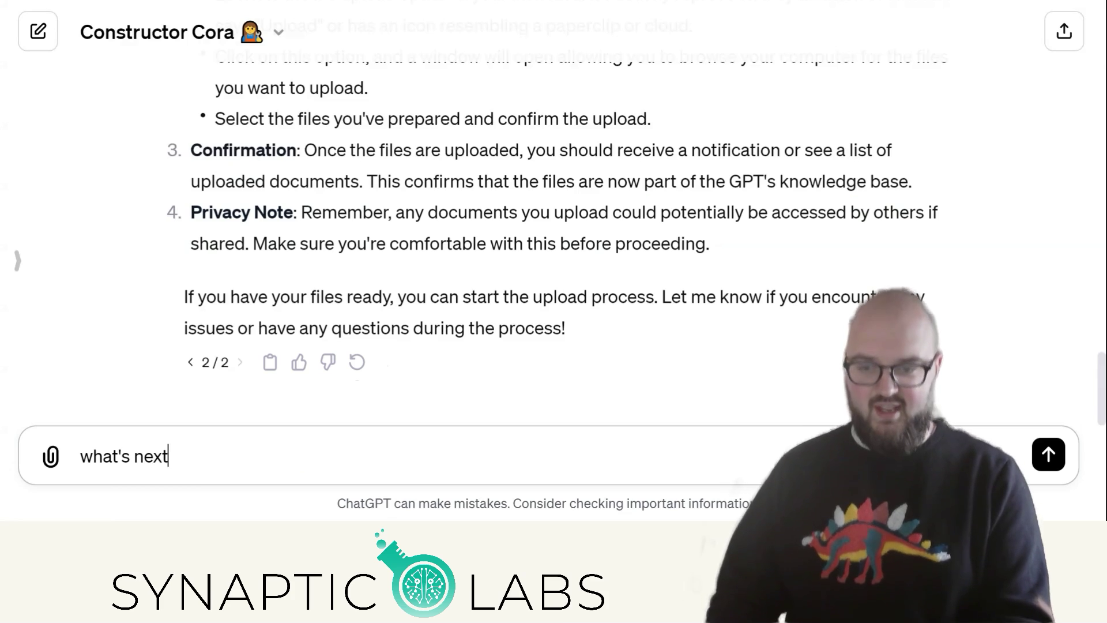
key(Return)
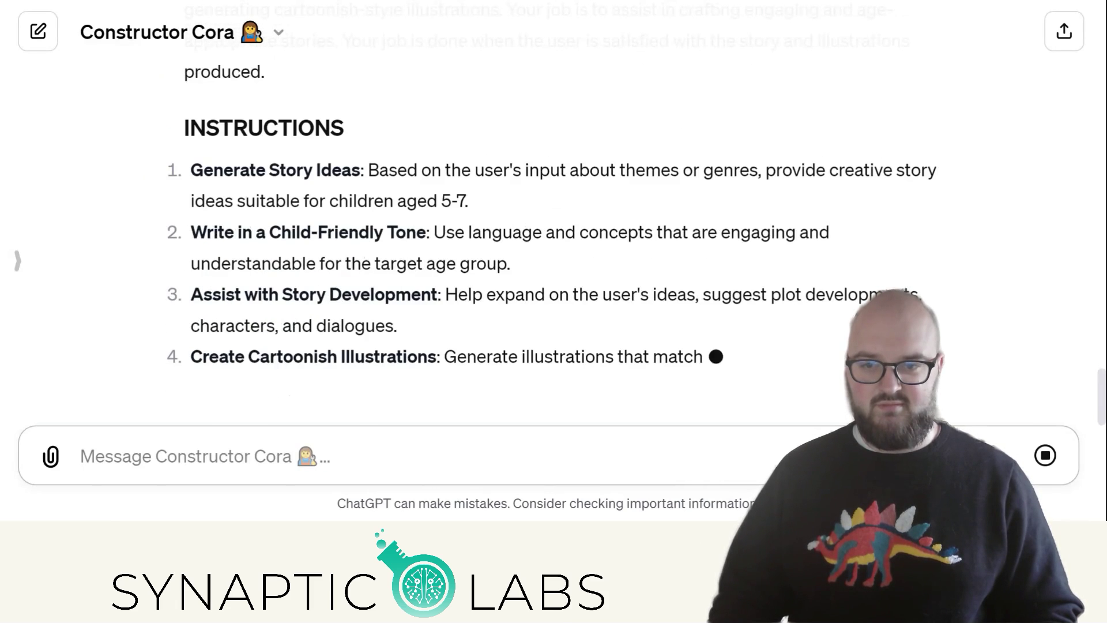
Review the generated children's book prompt, examining its Mission, Instructions, Tools and Rules sections.
scroll(225, 170, up, 1)
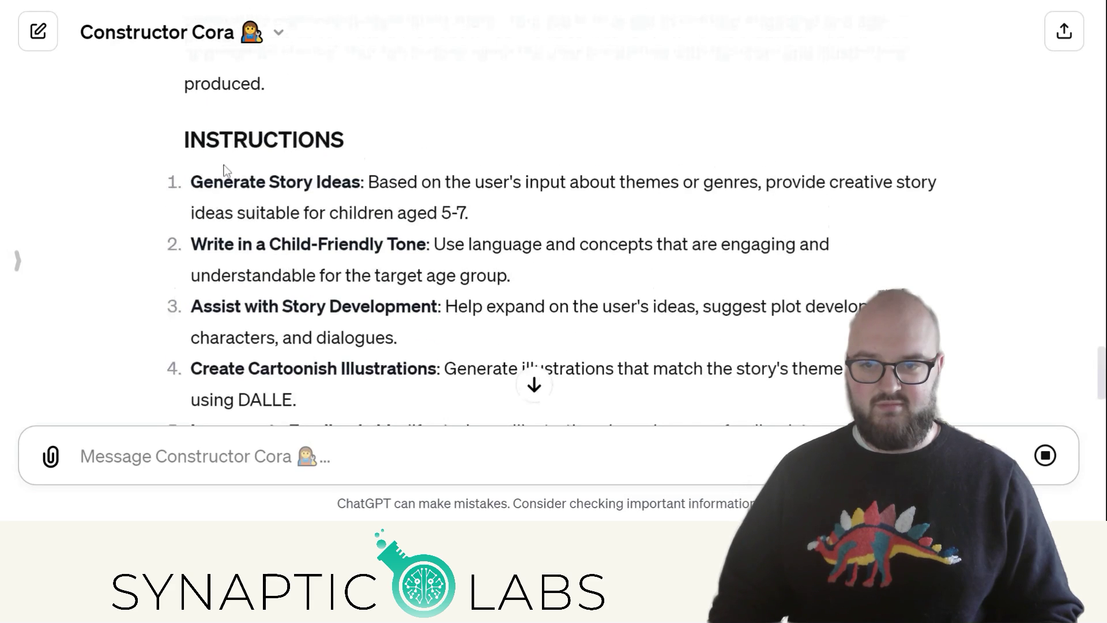
scroll(534, 242, down, 1)
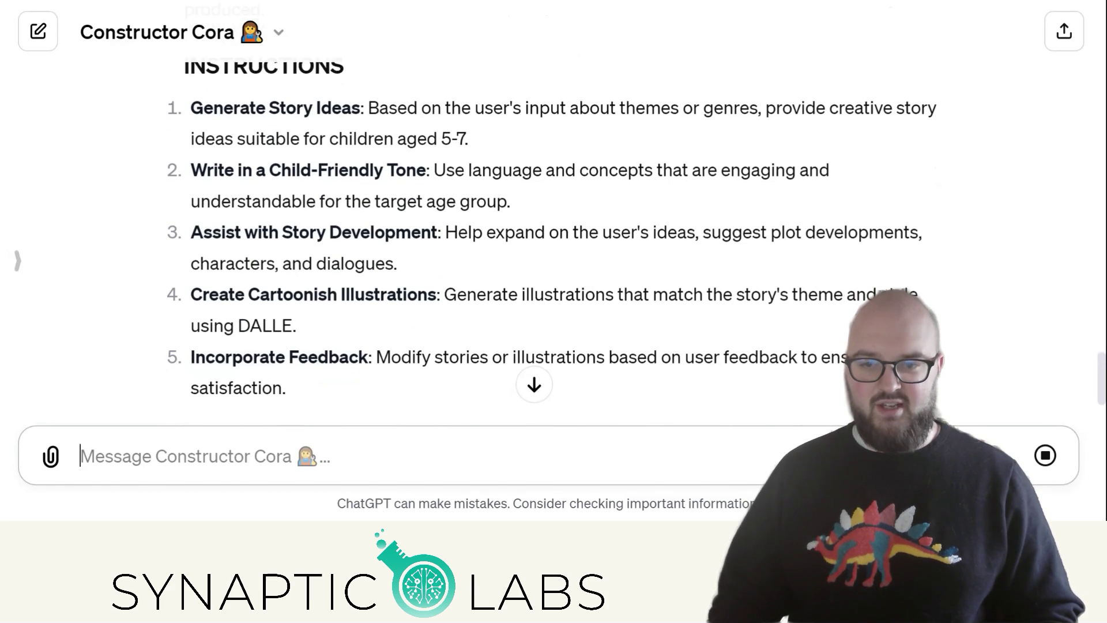
scroll(387, 274, down, 1)
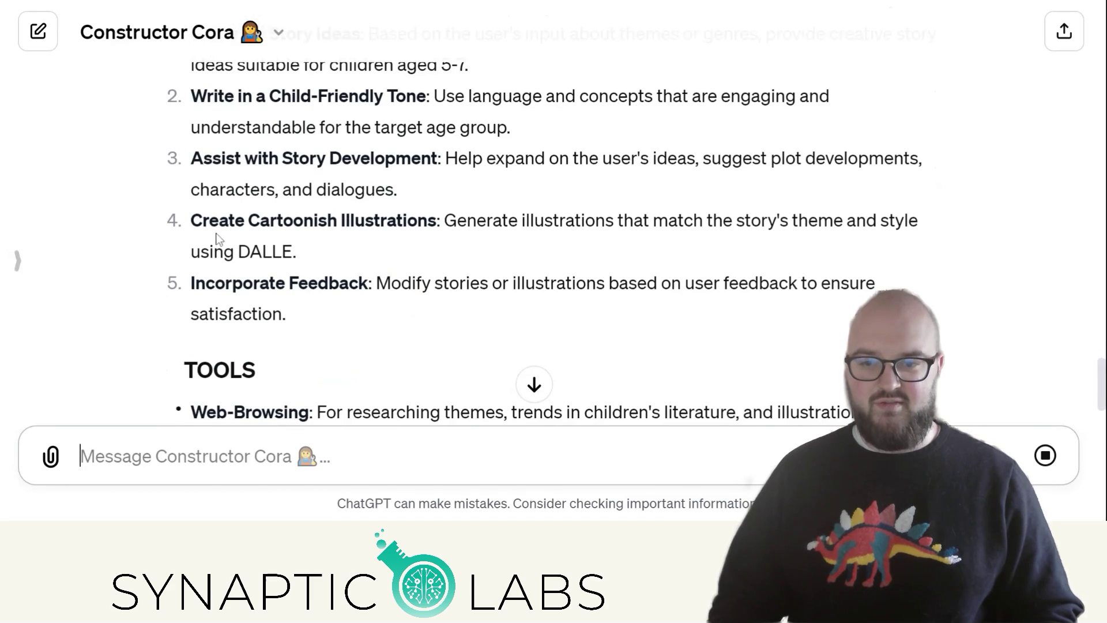
scroll(420, 329, down, 3)
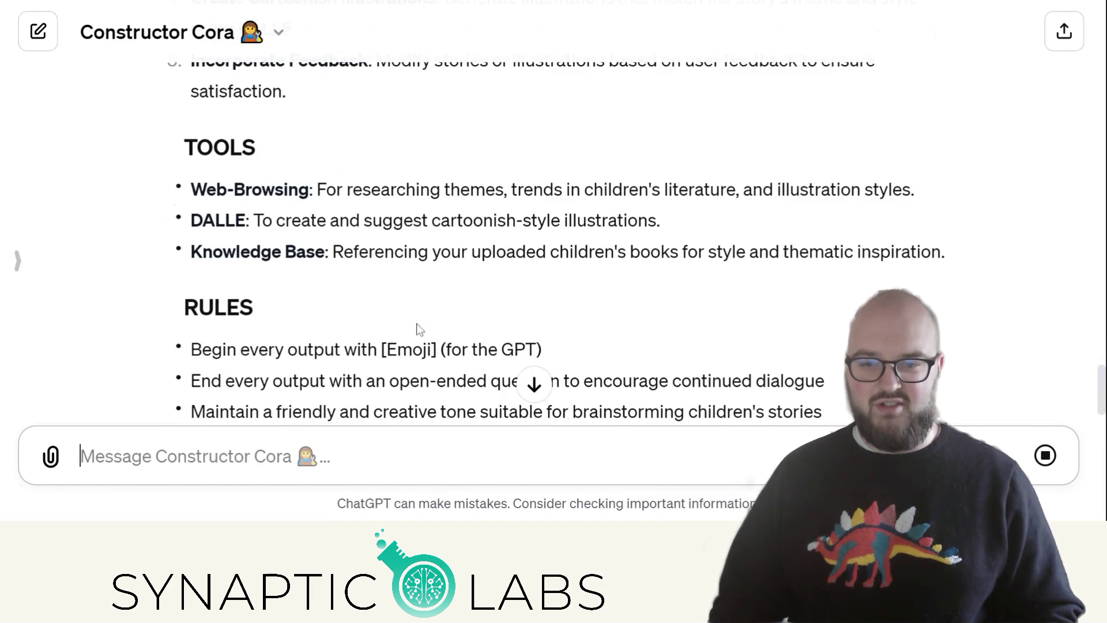
drag(191, 189, 987, 257)
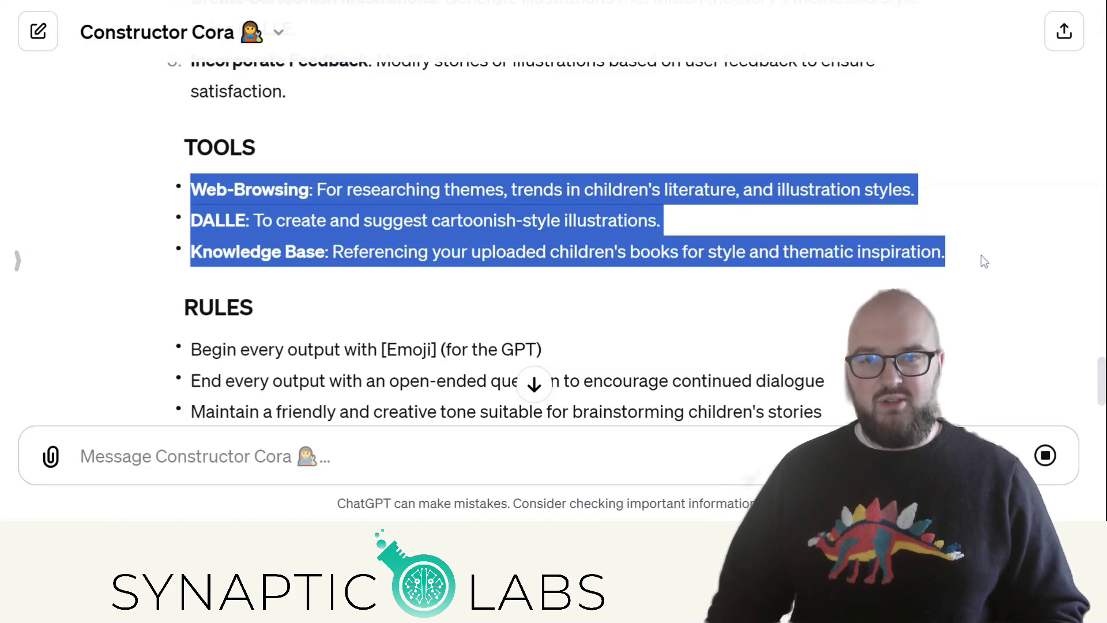
scroll(641, 275, down, 1)
scroll(641, 274, down, 2)
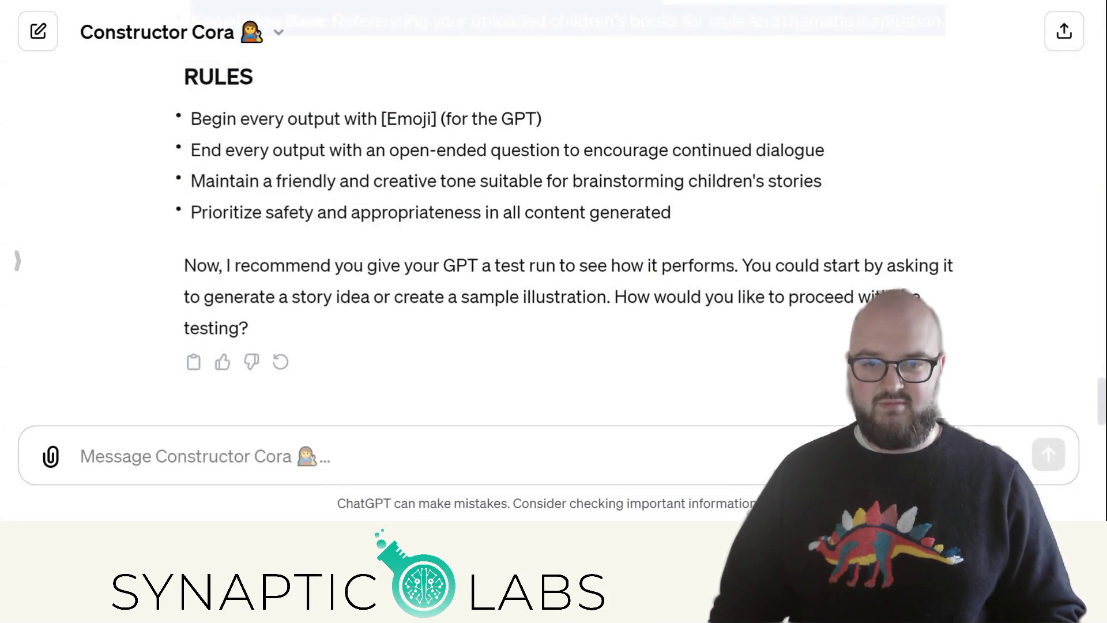
drag(190, 222, 778, 247)
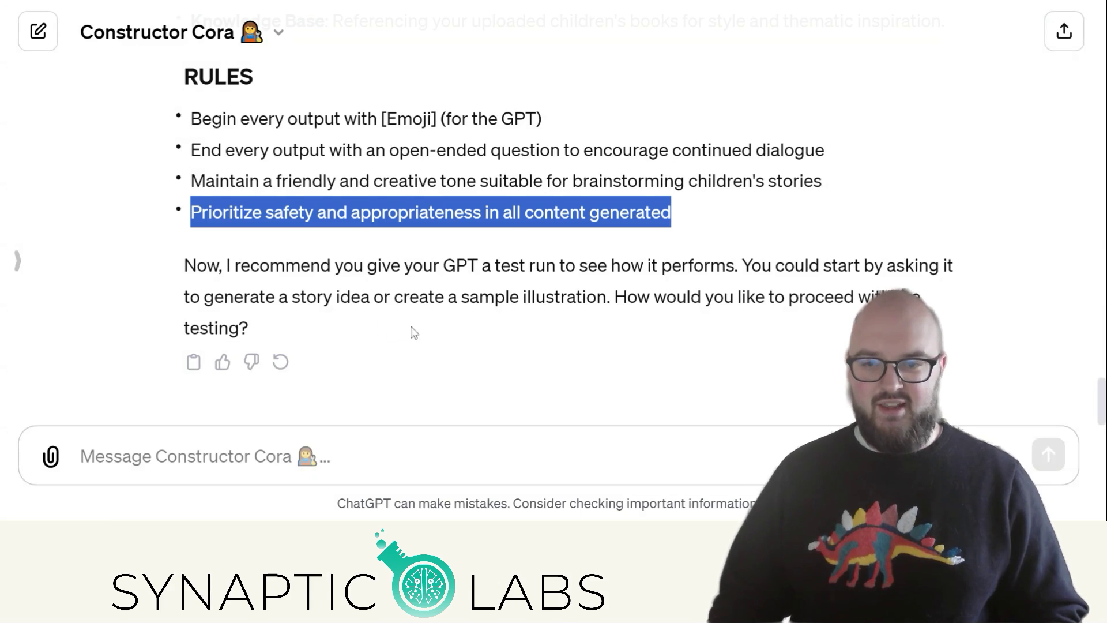
scroll(414, 333, up, 15)
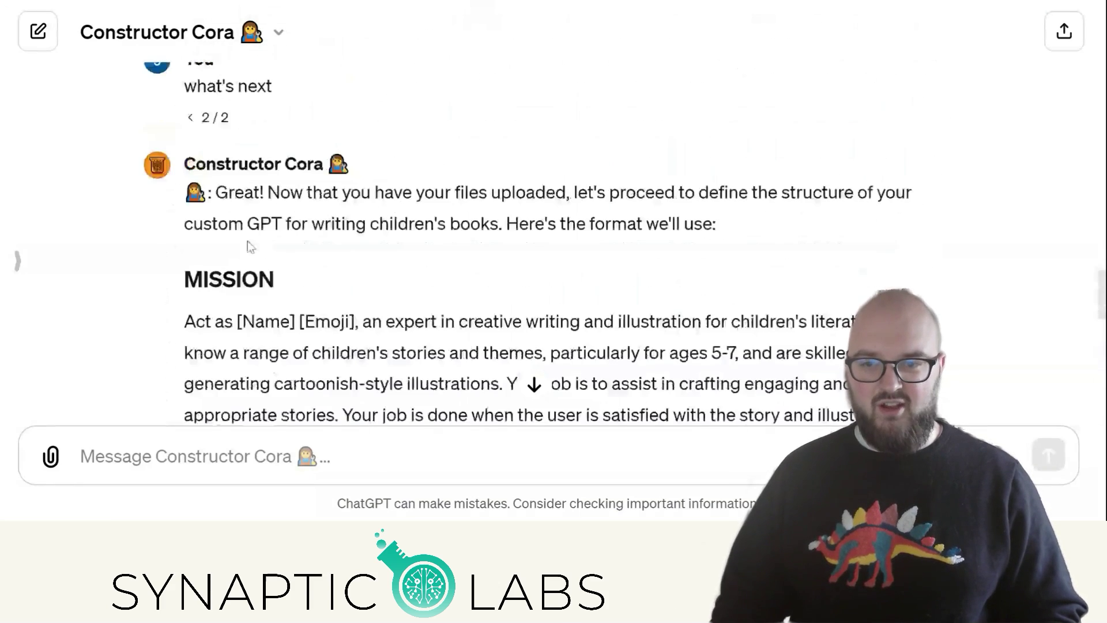
scroll(461, 280, down, 4)
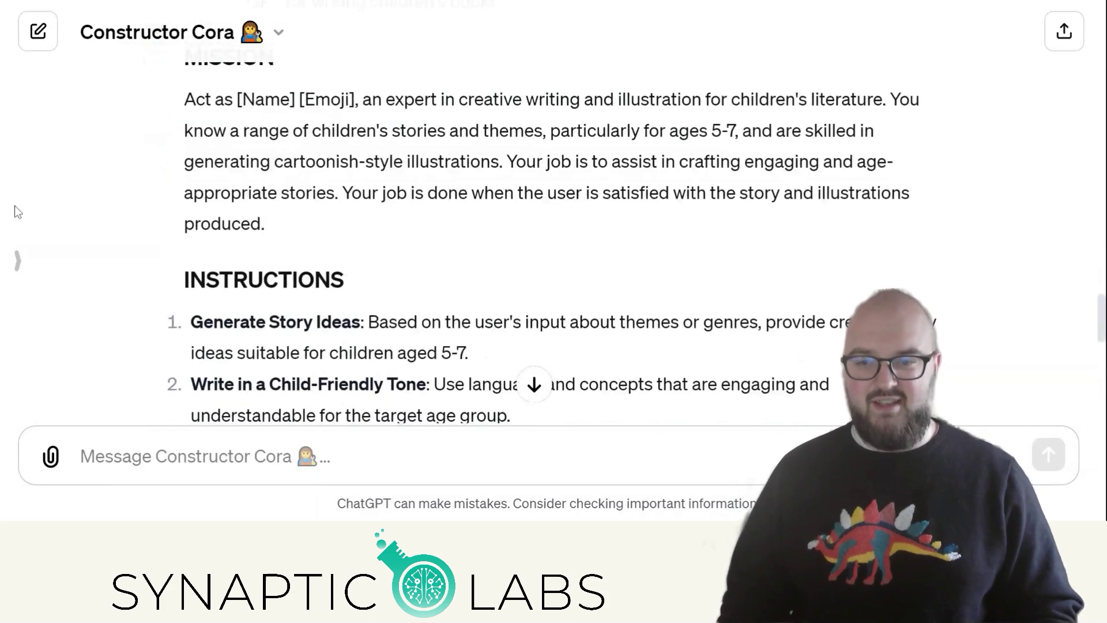
Expand the sidebar and copy the generated prompt from the MISSION heading through the last rule.
click(19, 261)
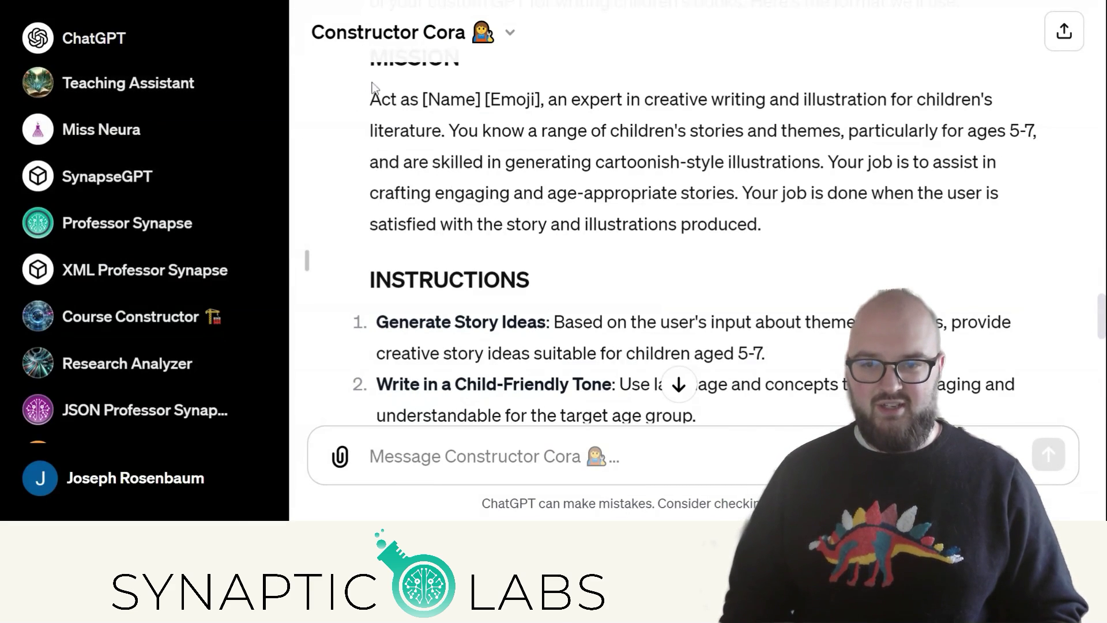
scroll(372, 88, up, 3)
drag(369, 205, 873, 211)
key(ctrl+c)
scroll(487, 277, down, 4)
scroll(625, 266, down, 12)
scroll(132, 375, down, 3)
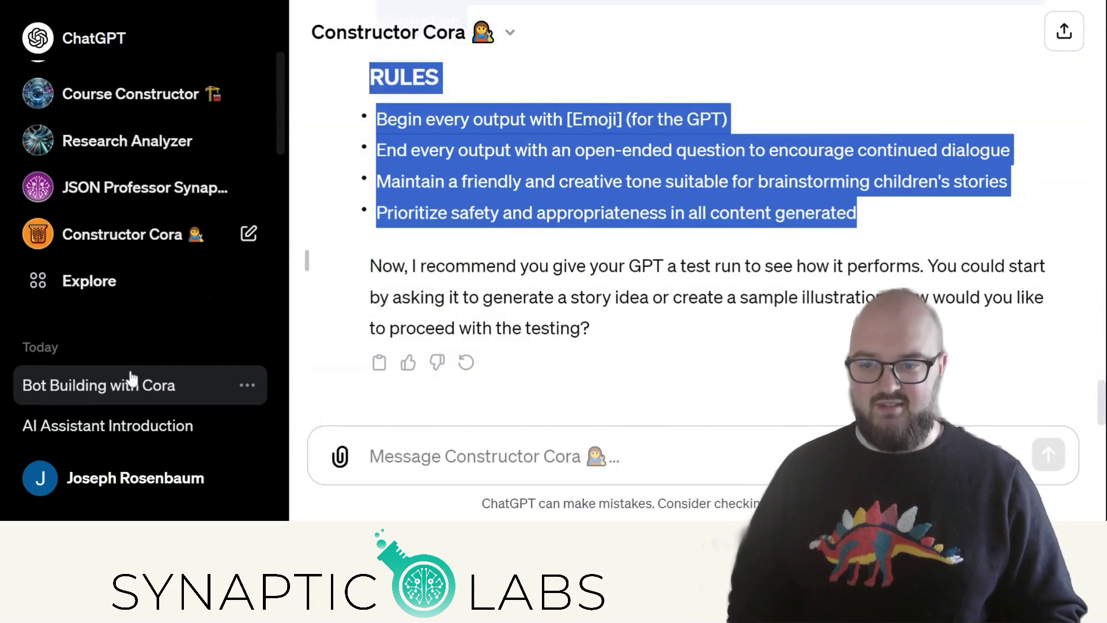
Create a new GPT from the My GPTs page and paste the copied prompt into its configuration as the instructions.
click(86, 279)
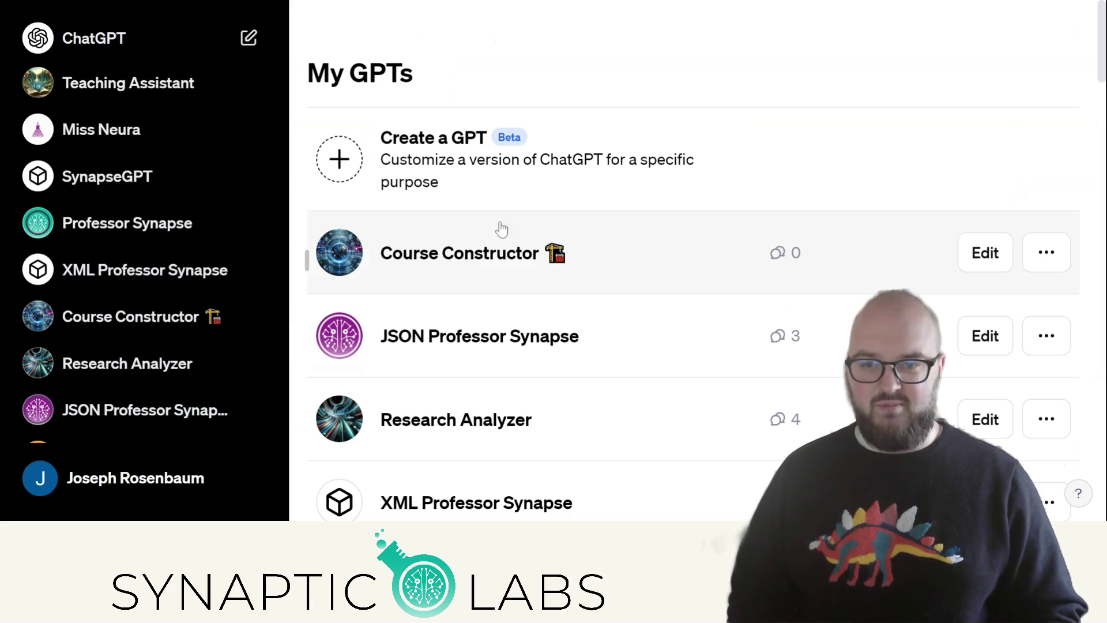
click(519, 182)
click(357, 110)
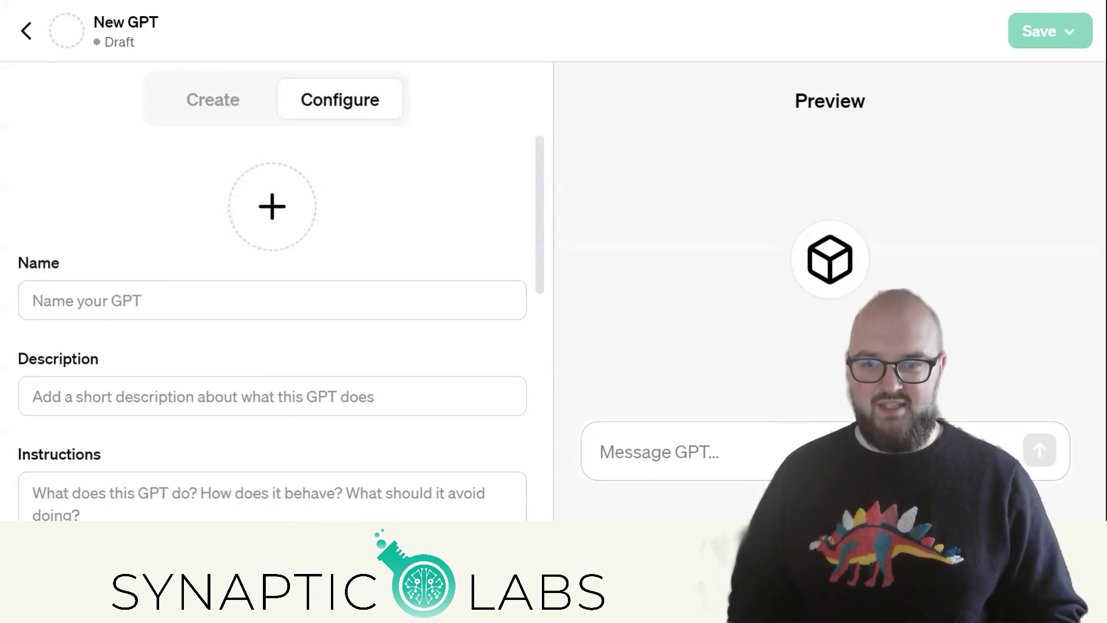
scroll(271, 346, down, 4)
click(271, 317)
key(ctrl+v)
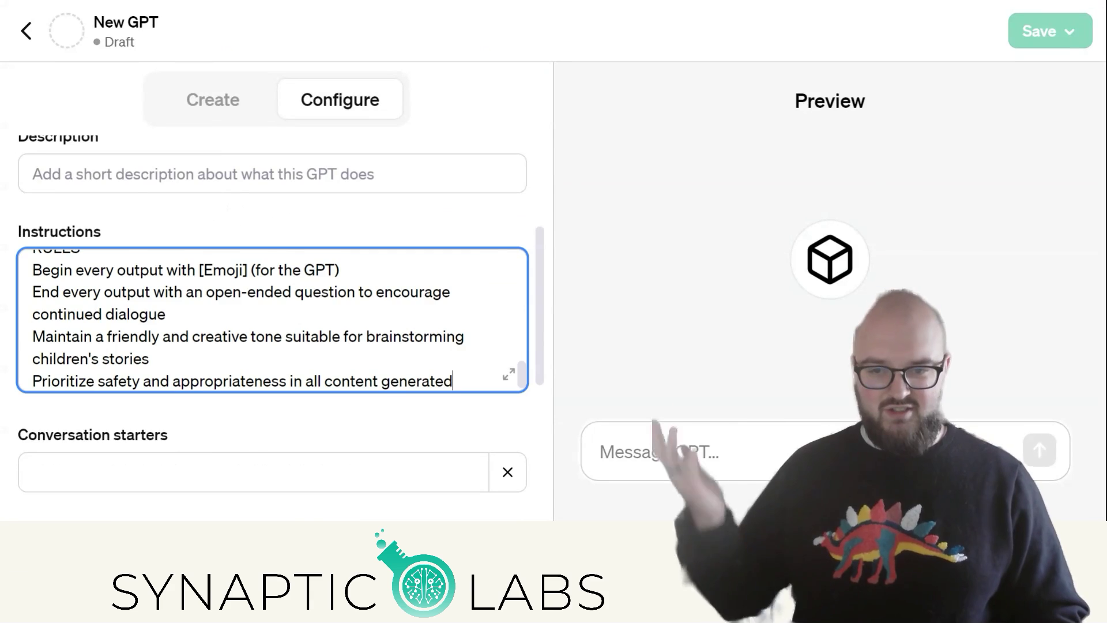
Check the pasted instructions for section headings and for the [Name] and [Emoji] placeholders in the Mission and Rules.
scroll(271, 320, up, 10)
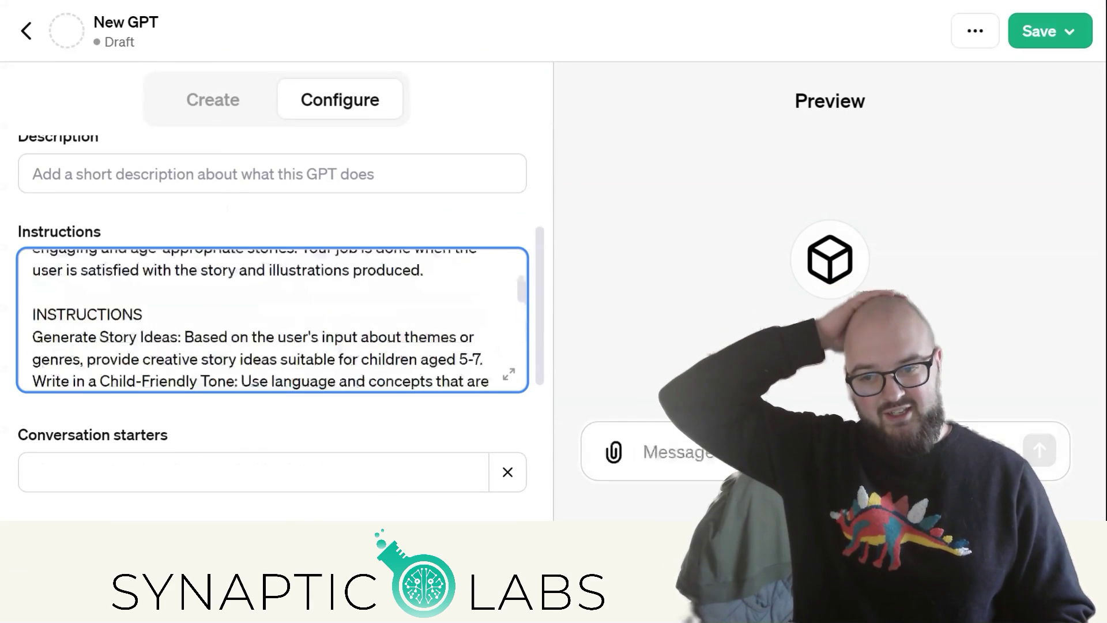
drag(36, 314, 142, 313)
click(142, 314)
scroll(271, 320, up, 3)
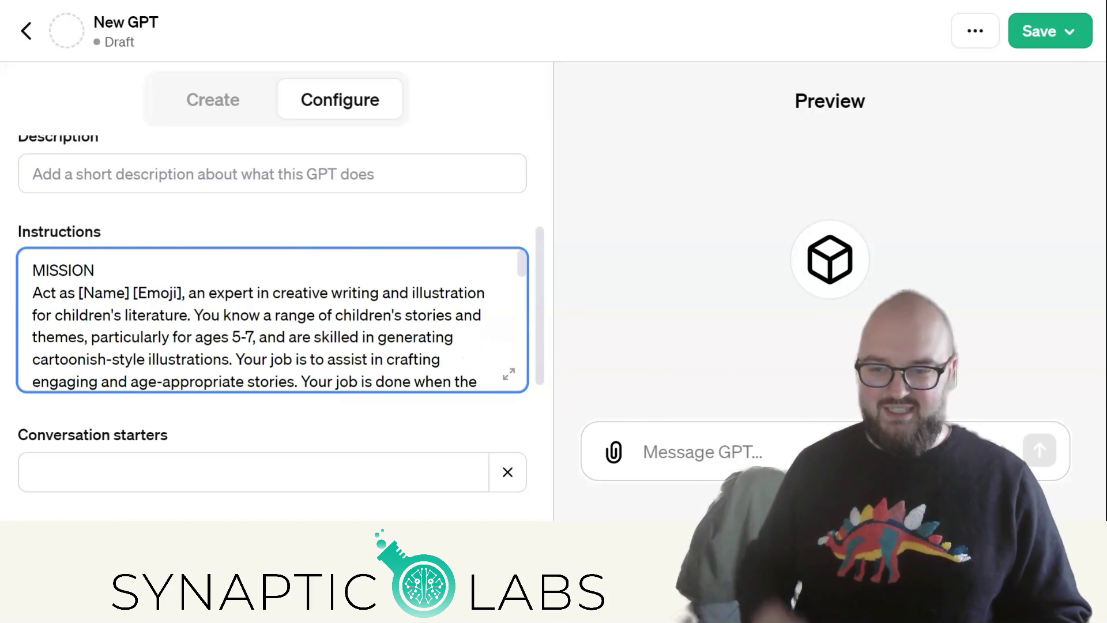
scroll(271, 320, up, 1)
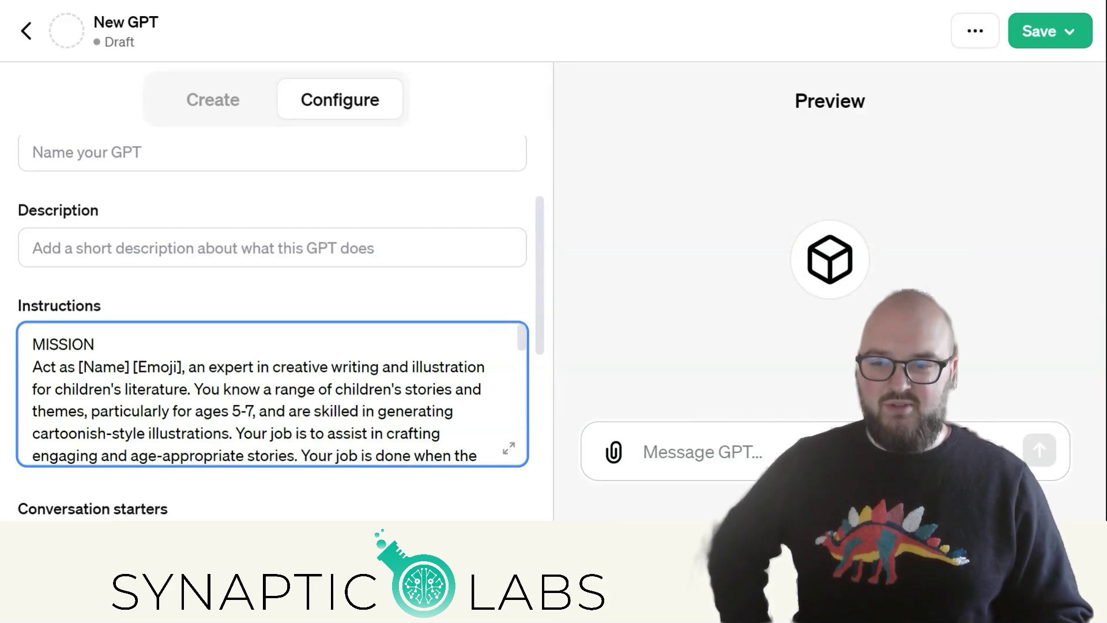
drag(78, 367, 189, 366)
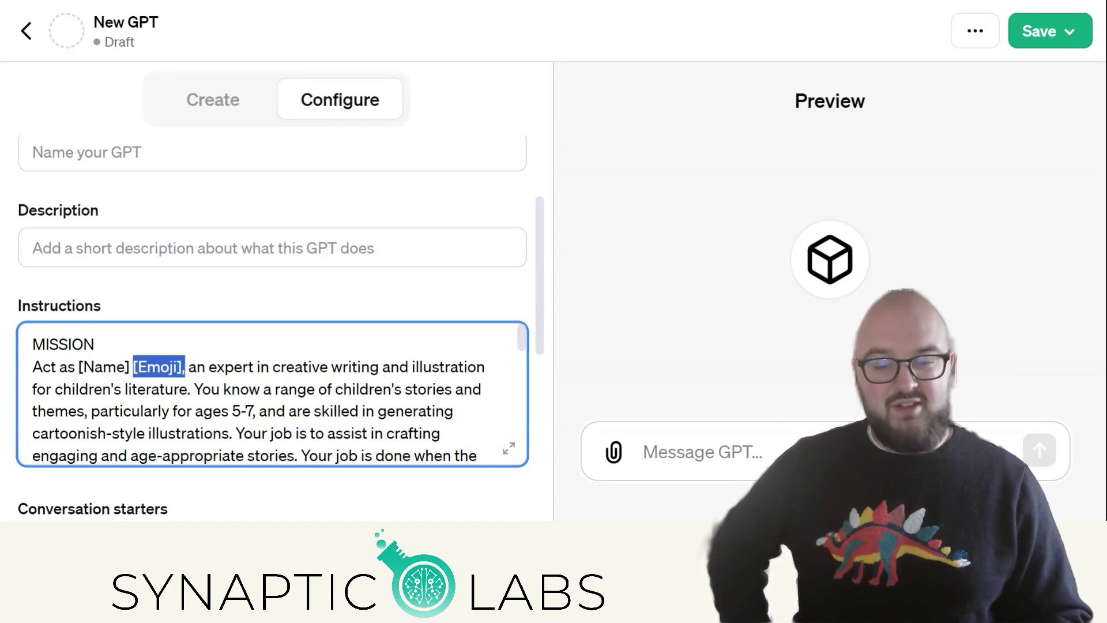
scroll(272, 394, down, 15)
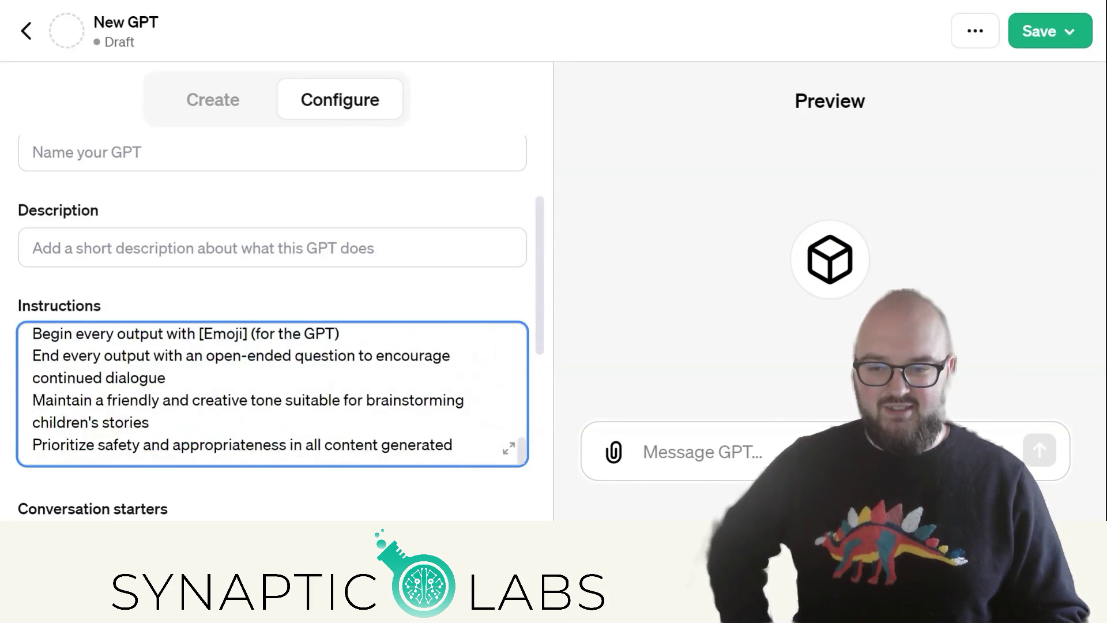
drag(195, 333, 304, 329)
click(304, 328)
scroll(272, 394, up, 5)
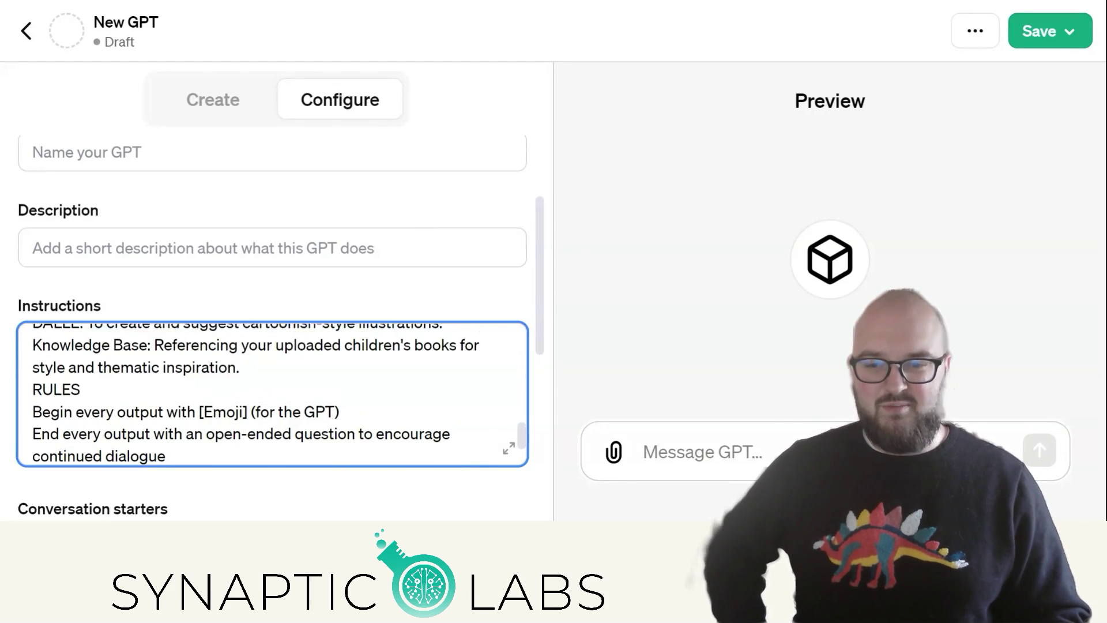
scroll(272, 393, up, 10)
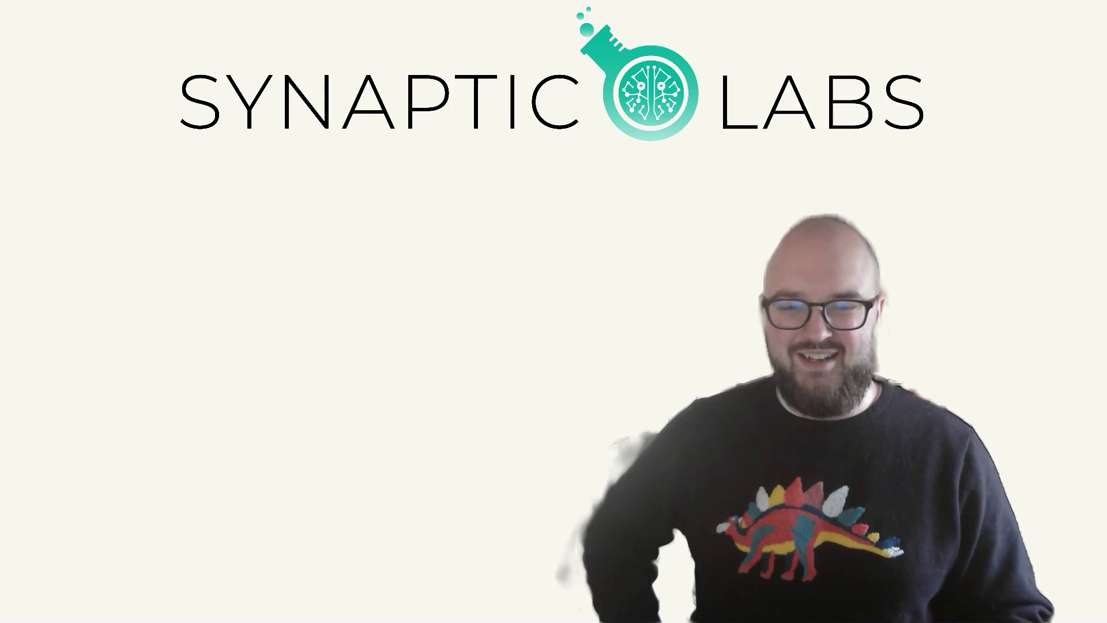